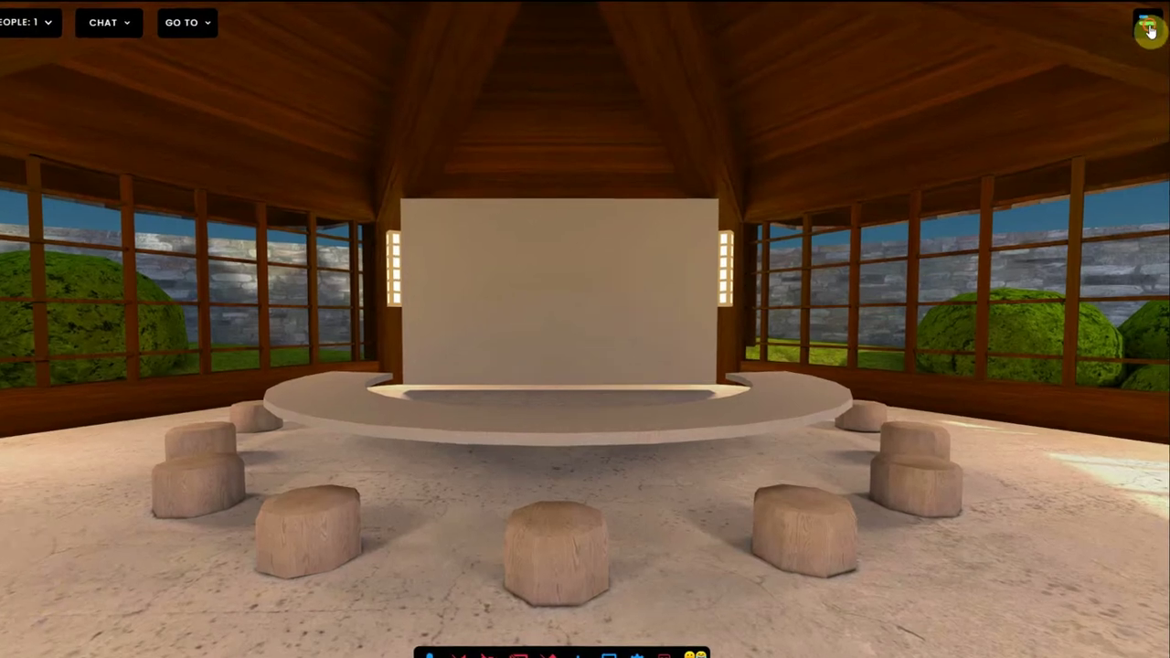
Expand Frame Settings to show the frame link, password protection and Serenity Garden environment.
click(1149, 30)
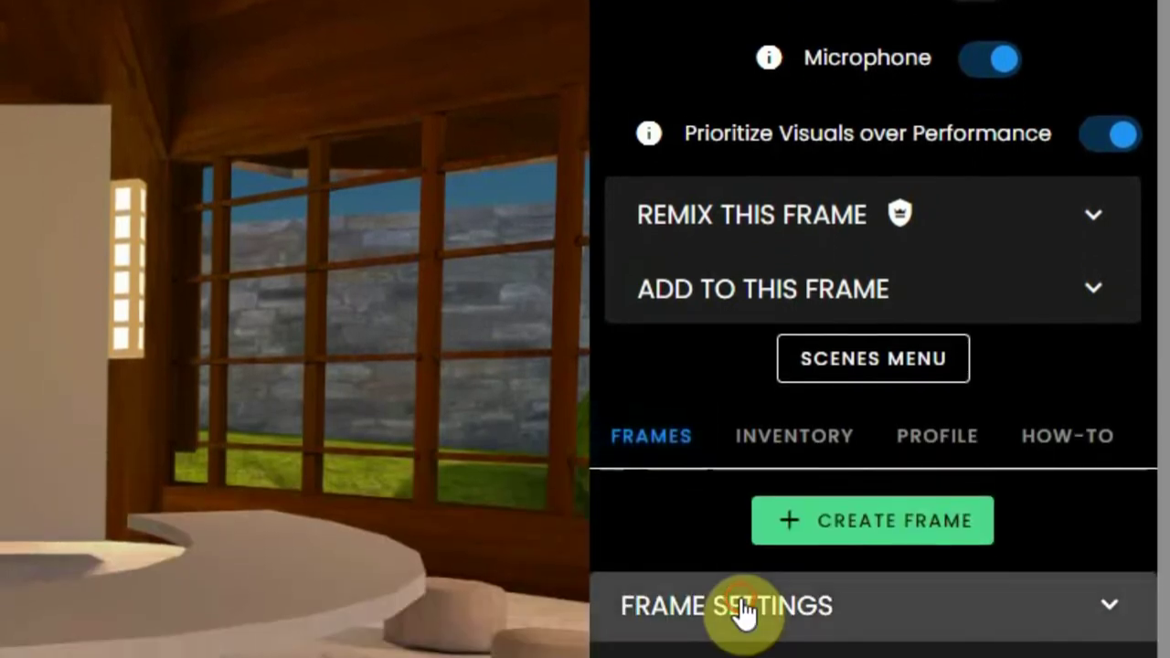
click(739, 607)
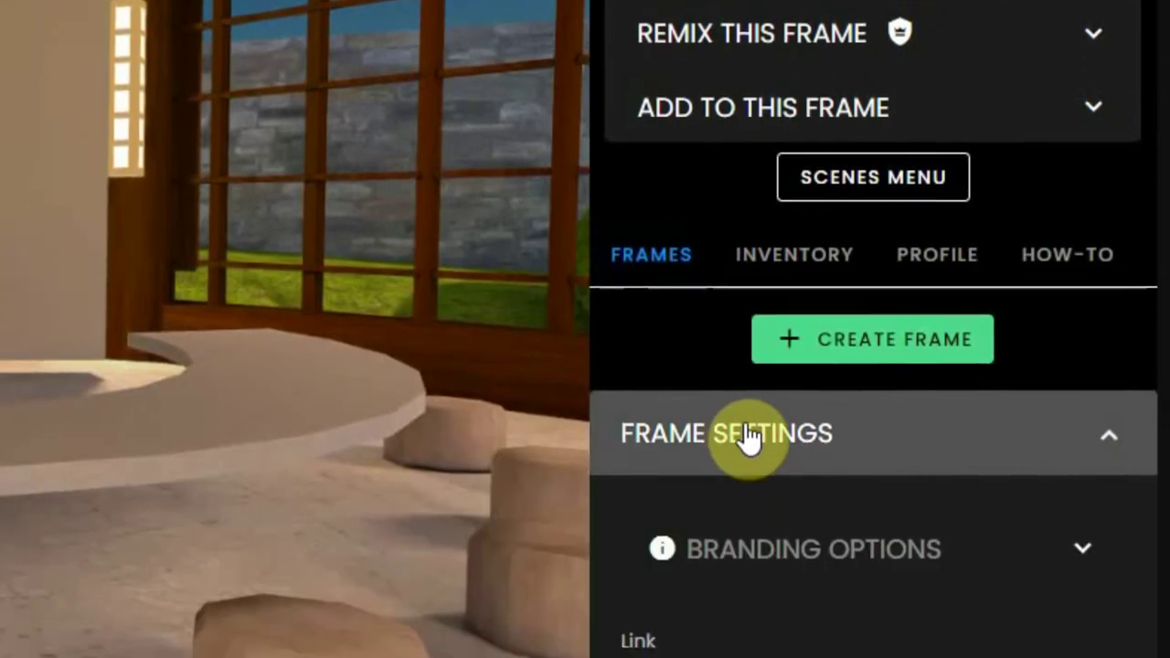
scroll(751, 427, down, 2)
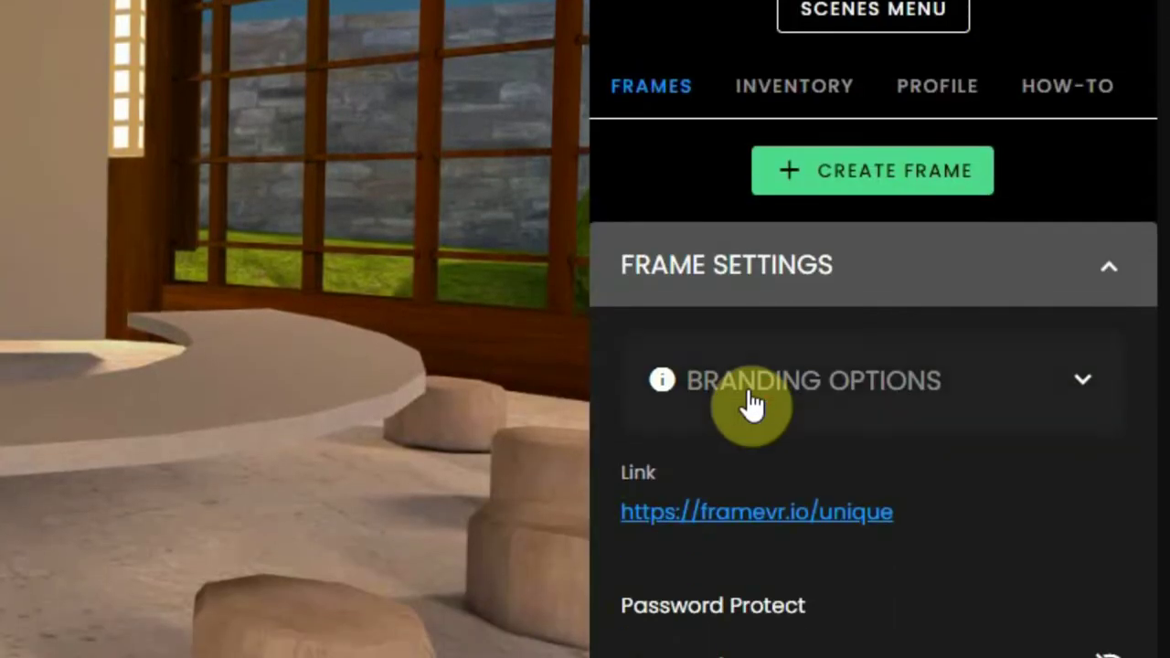
scroll(763, 399, down, 4)
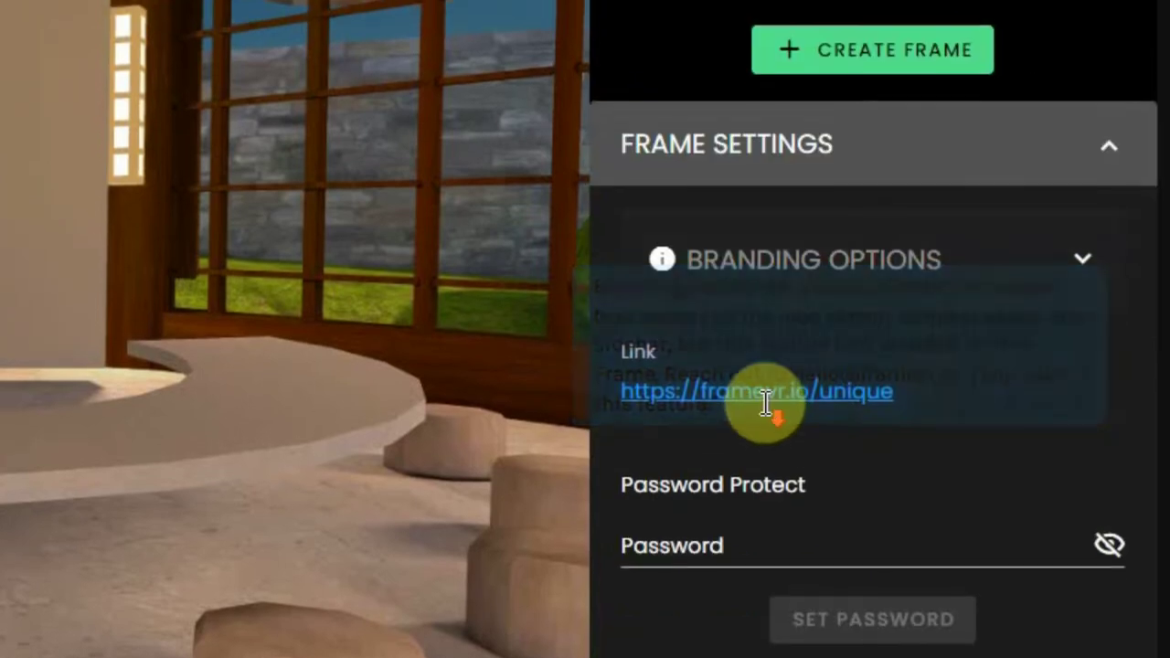
scroll(941, 99, up, 3)
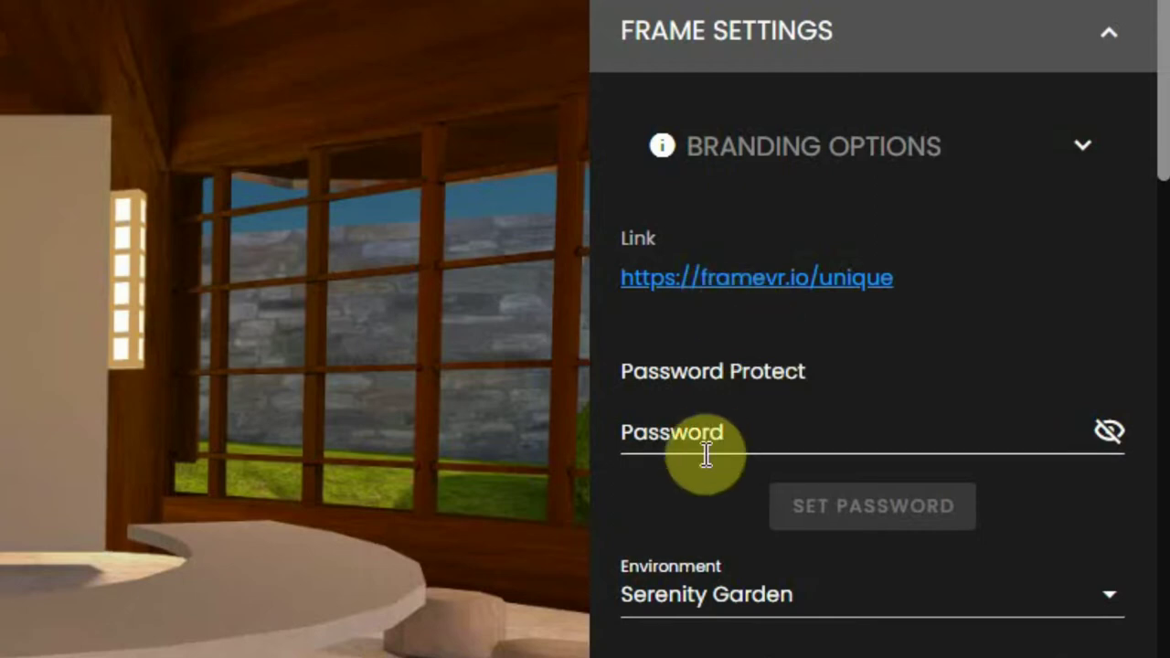
Set a password on the frame.
click(755, 428)
text(•••••)
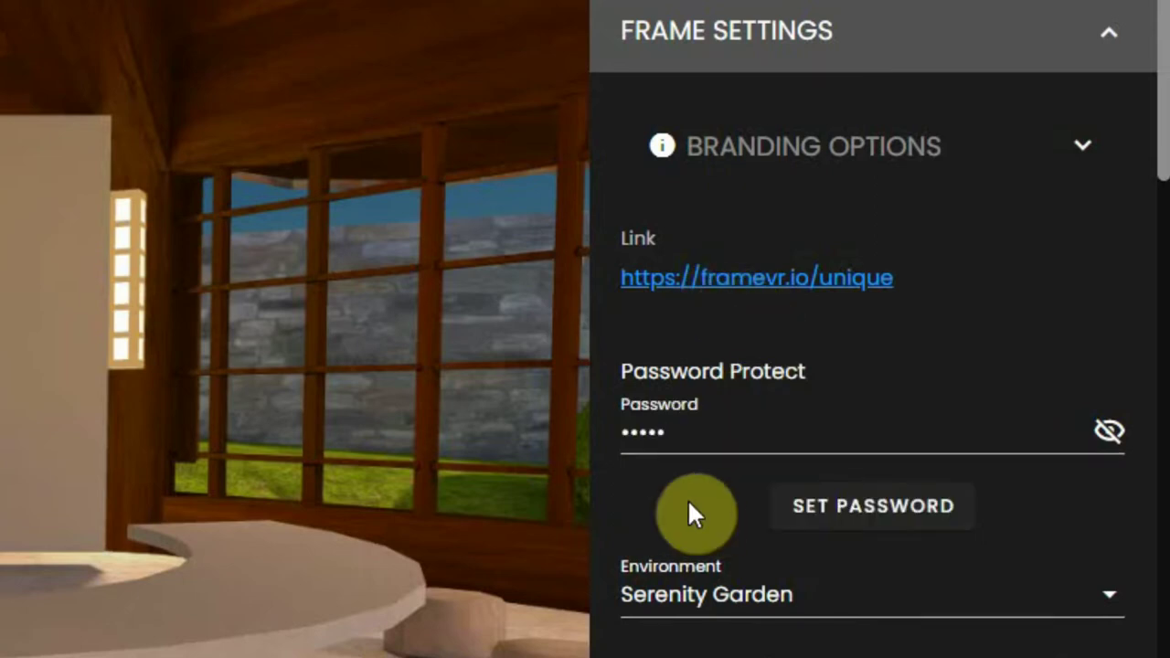
click(864, 508)
Enter the frame with that password at the prompt, then delete the password.
click(235, 468)
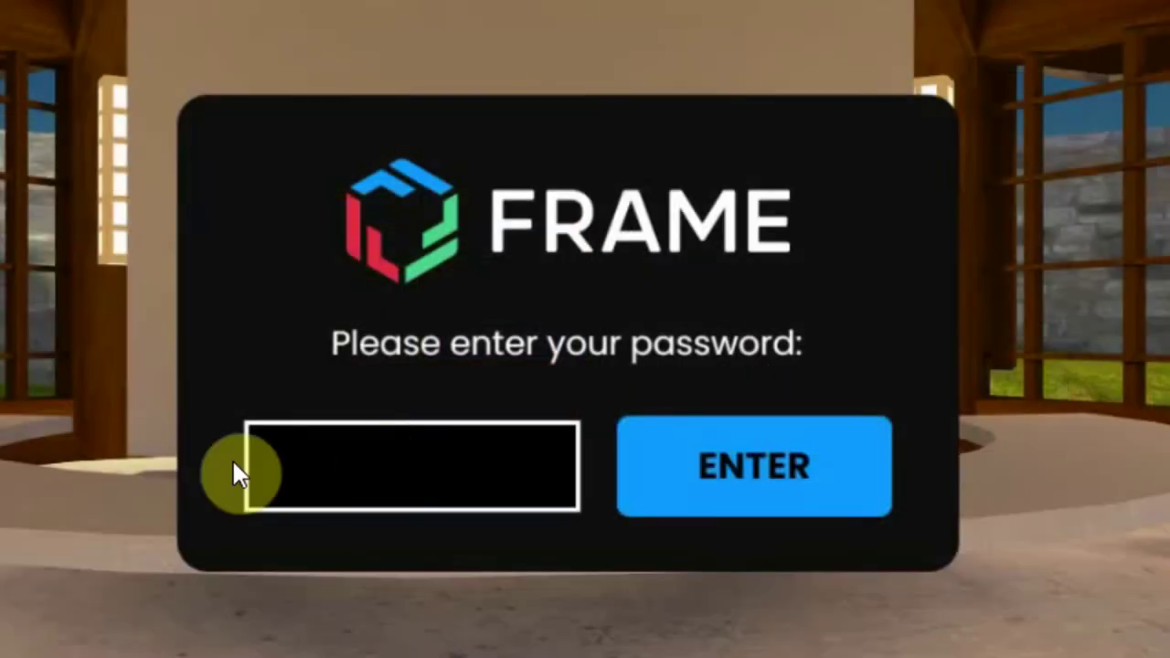
text(•••••)
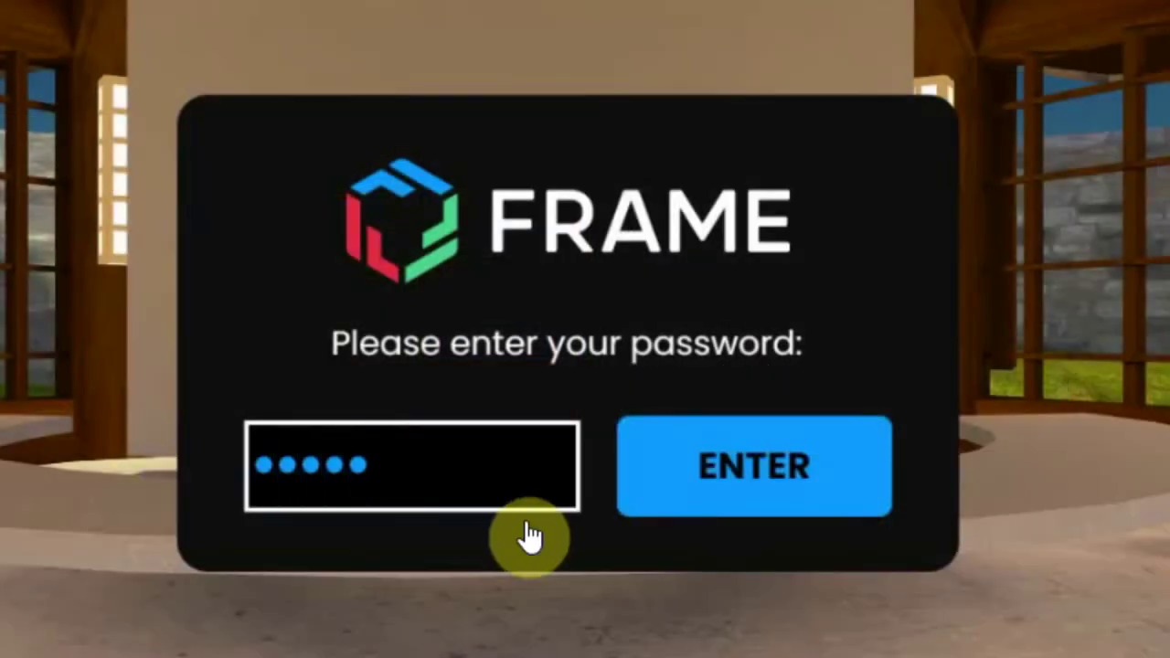
click(711, 478)
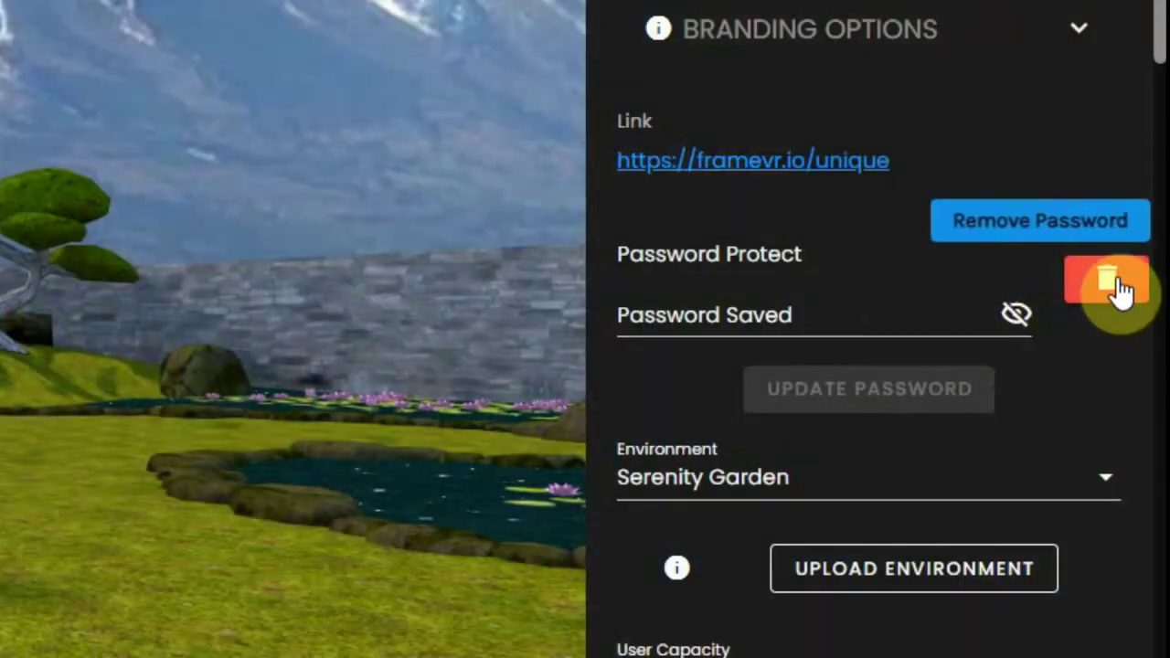
click(1119, 285)
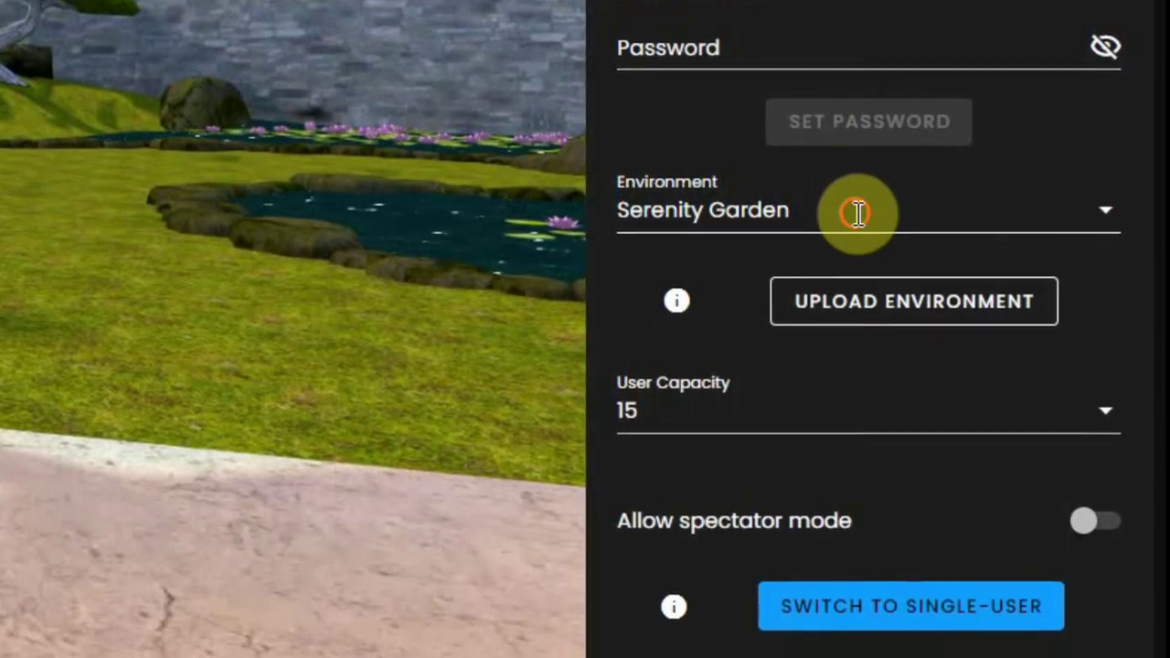
click(854, 347)
scroll(857, 348, down, 10)
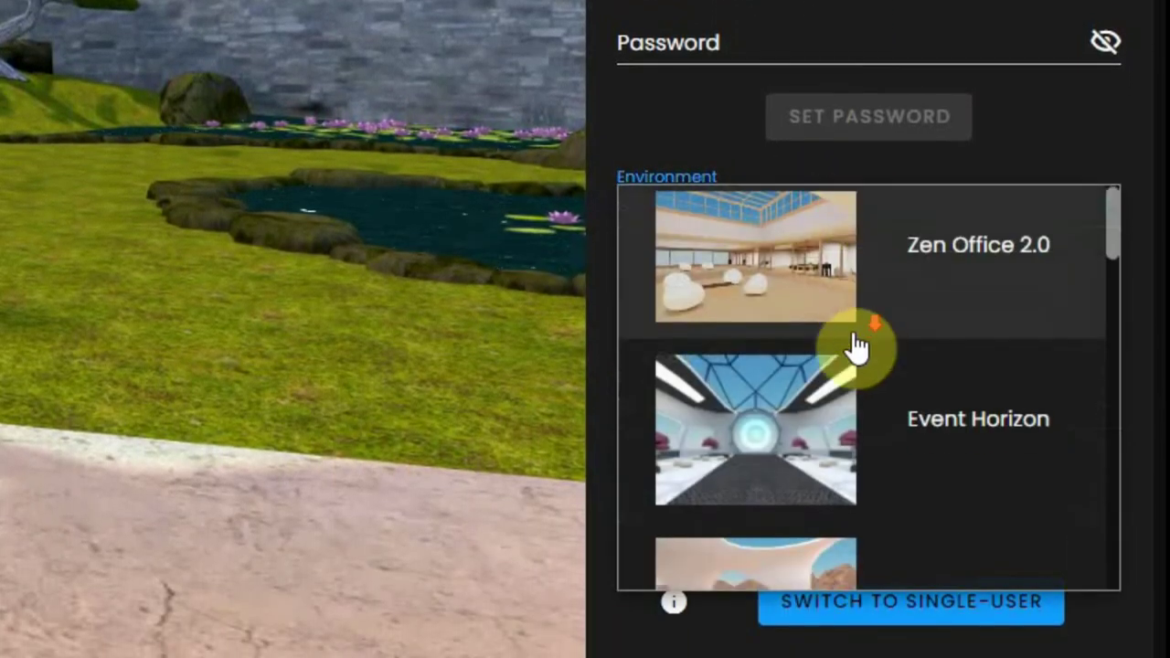
scroll(837, 341, down, 6)
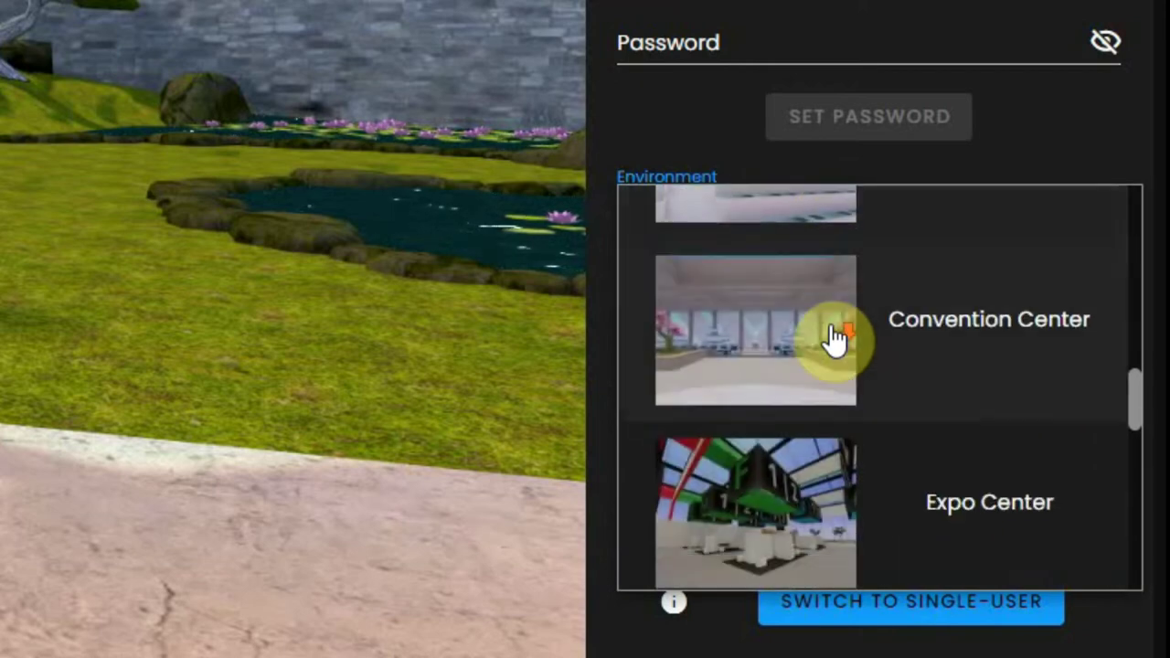
scroll(836, 340, up, 12)
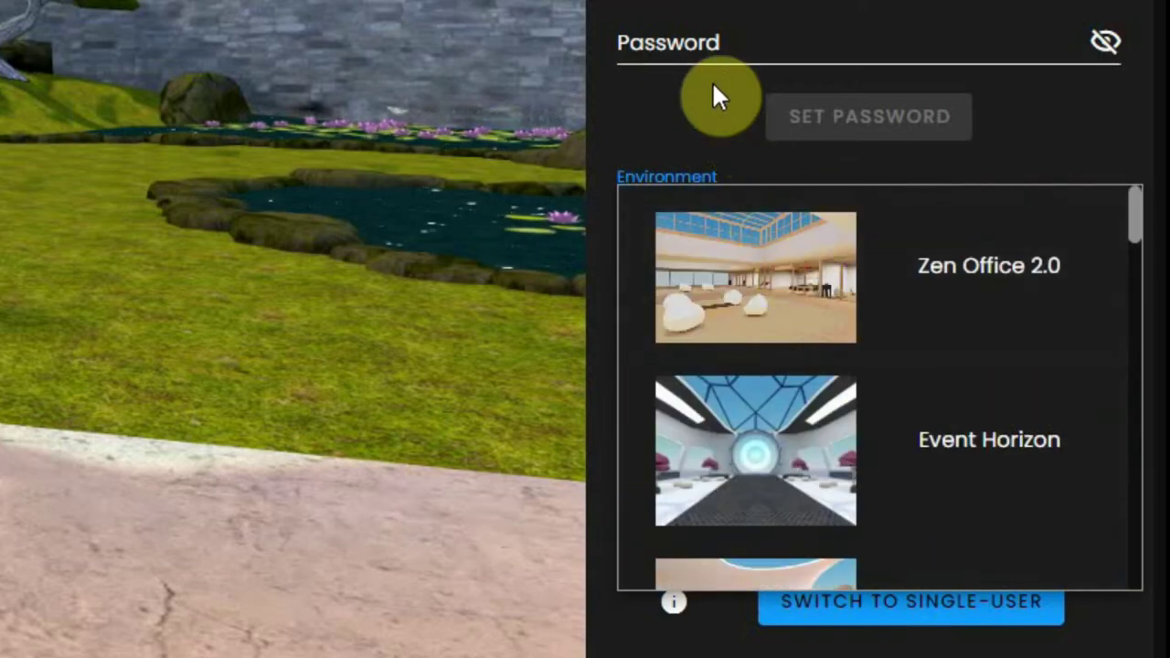
click(717, 103)
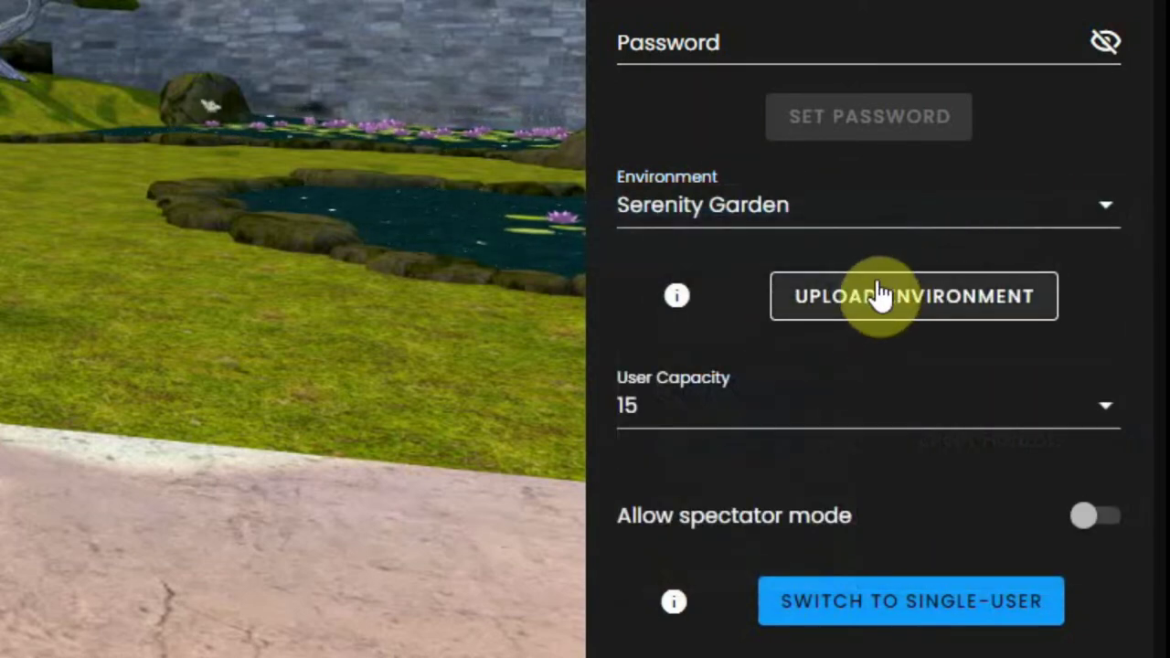
Keep user capacity at 15 and enable spectator mode with 15 spectator spots.
scroll(810, 274, down, 3)
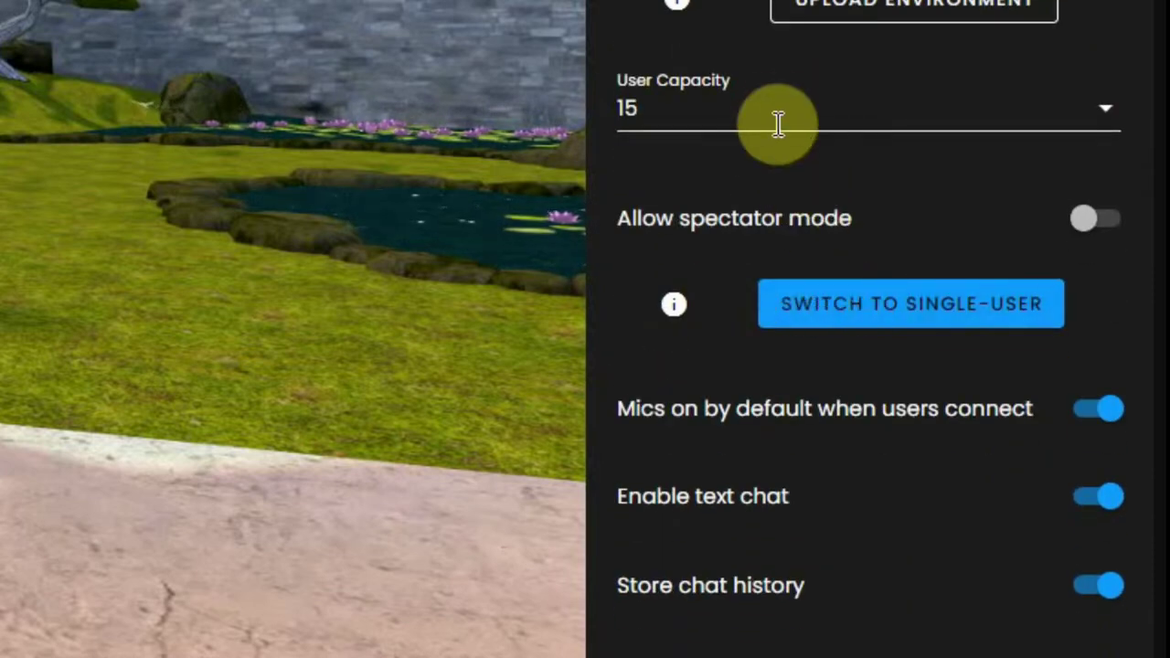
click(782, 114)
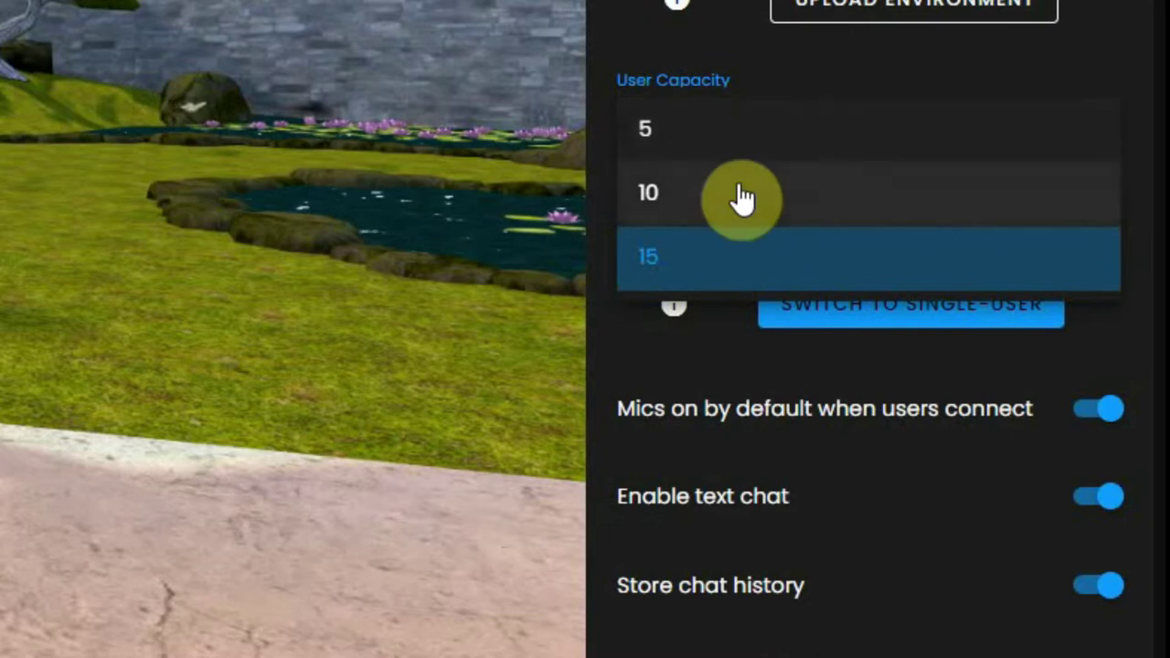
click(725, 260)
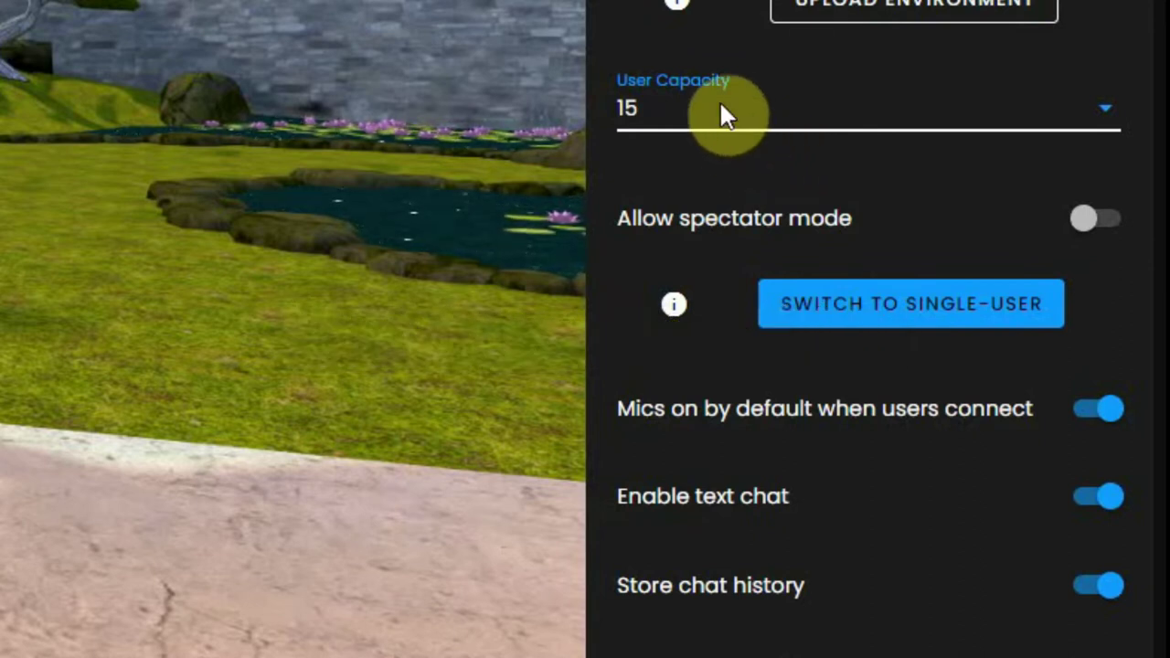
click(1115, 229)
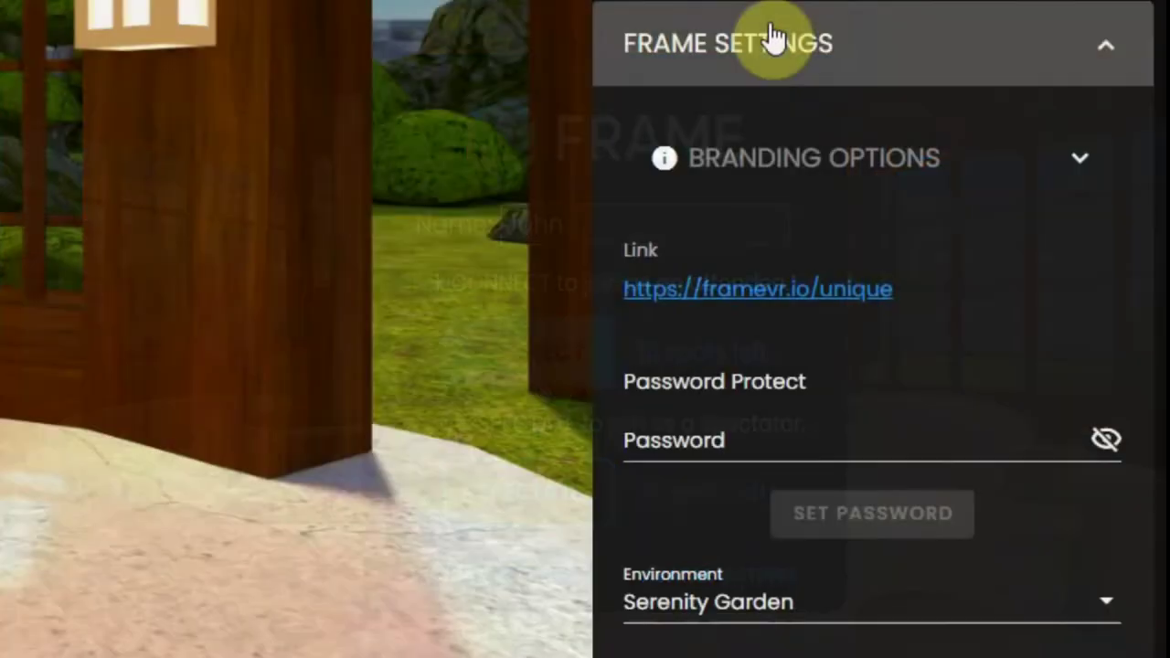
scroll(784, 45, down, 4)
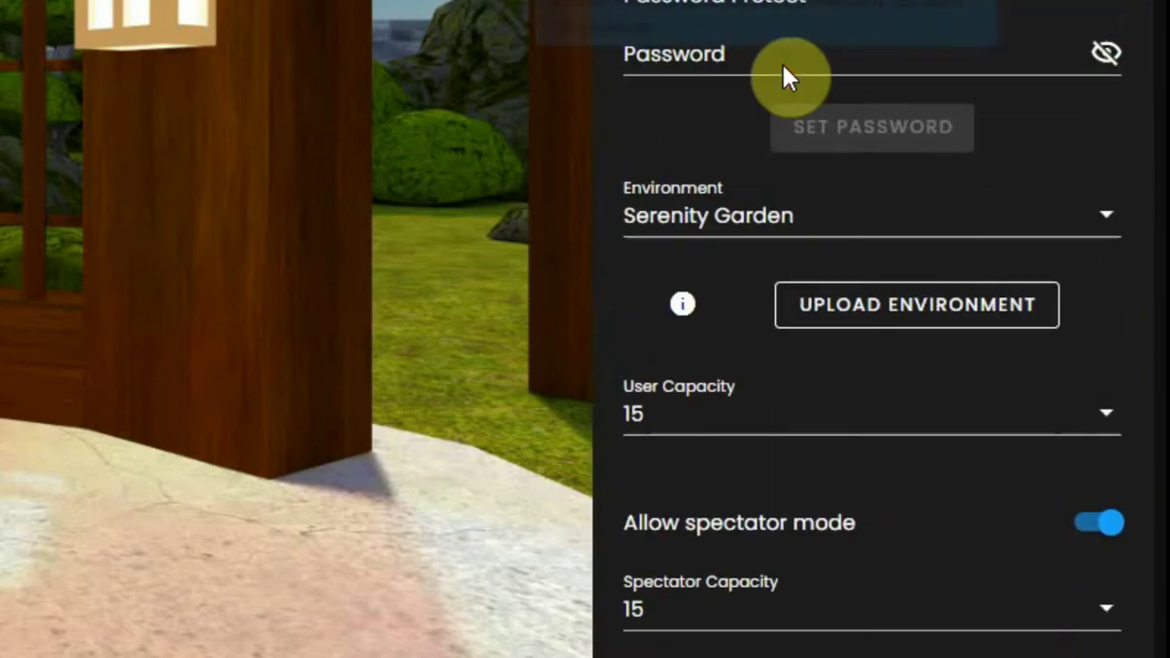
scroll(784, 55, down, 7)
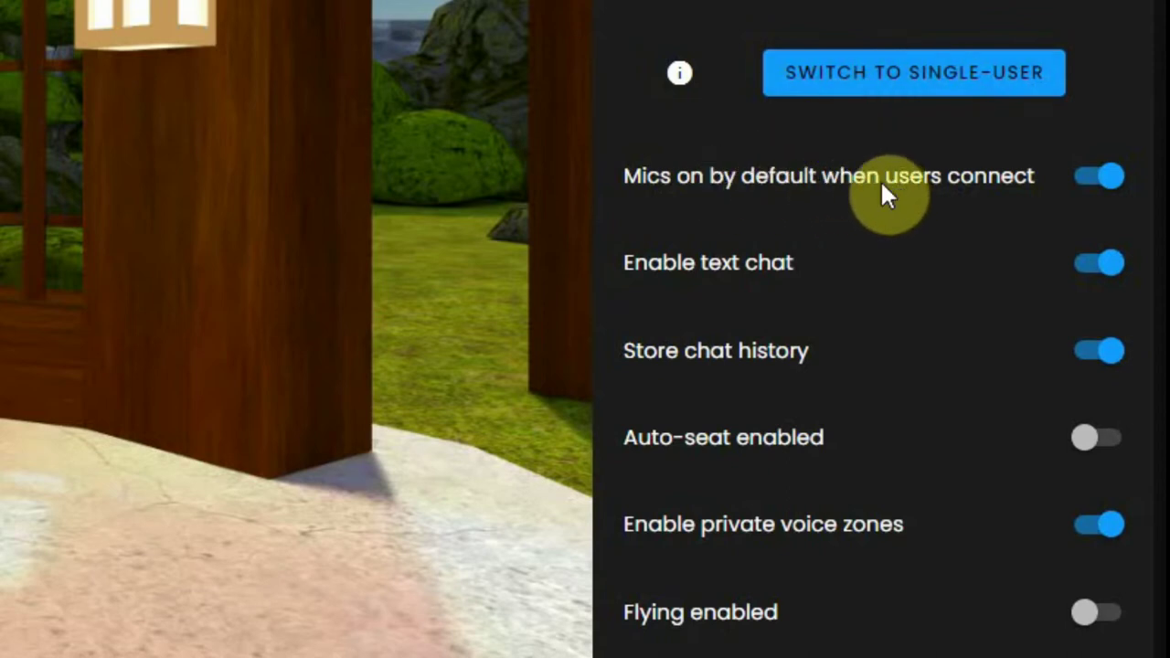
Turn off mics on by default, toggle text chat off and on, and toggle chat history.
click(1108, 192)
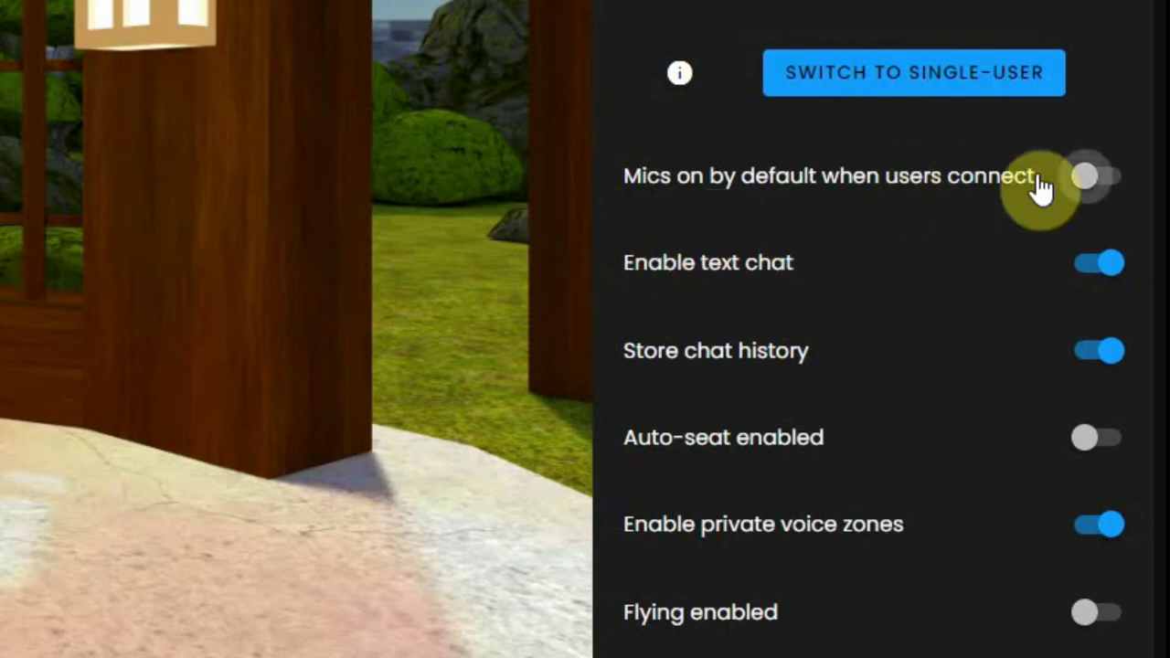
click(1105, 272)
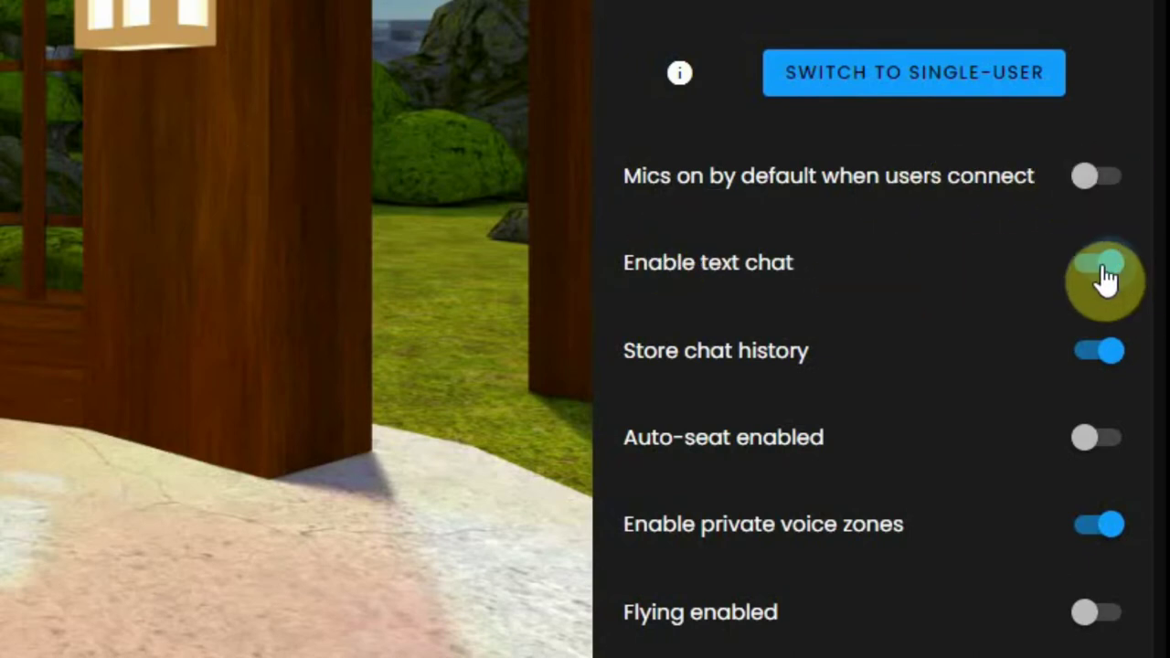
click(1108, 277)
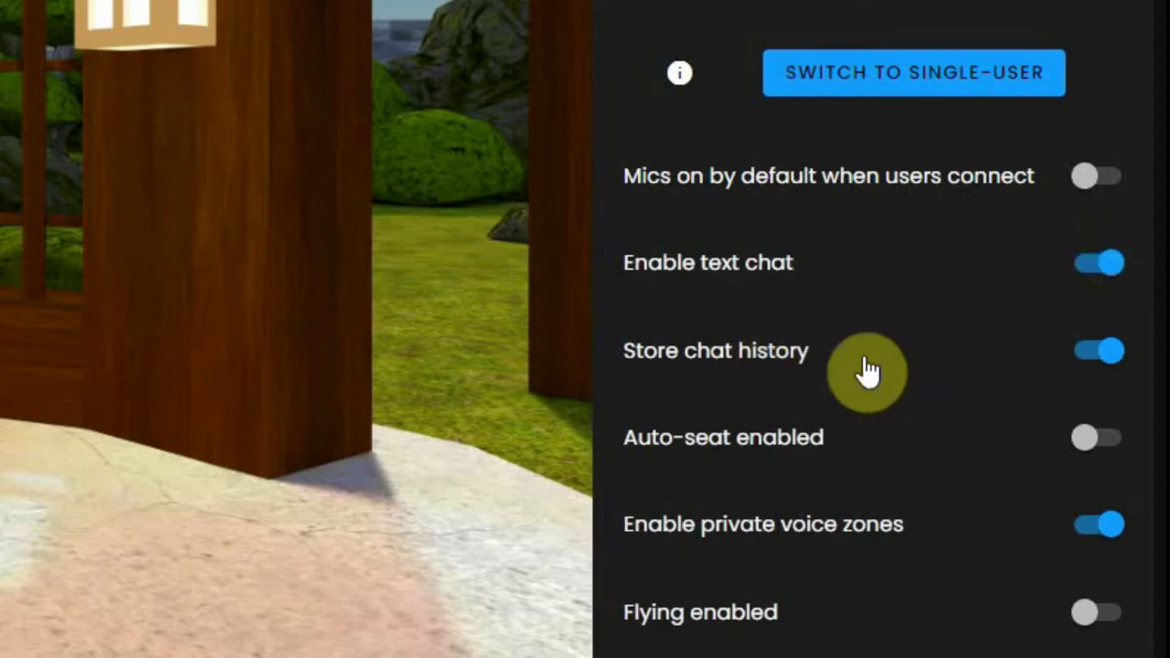
click(1088, 371)
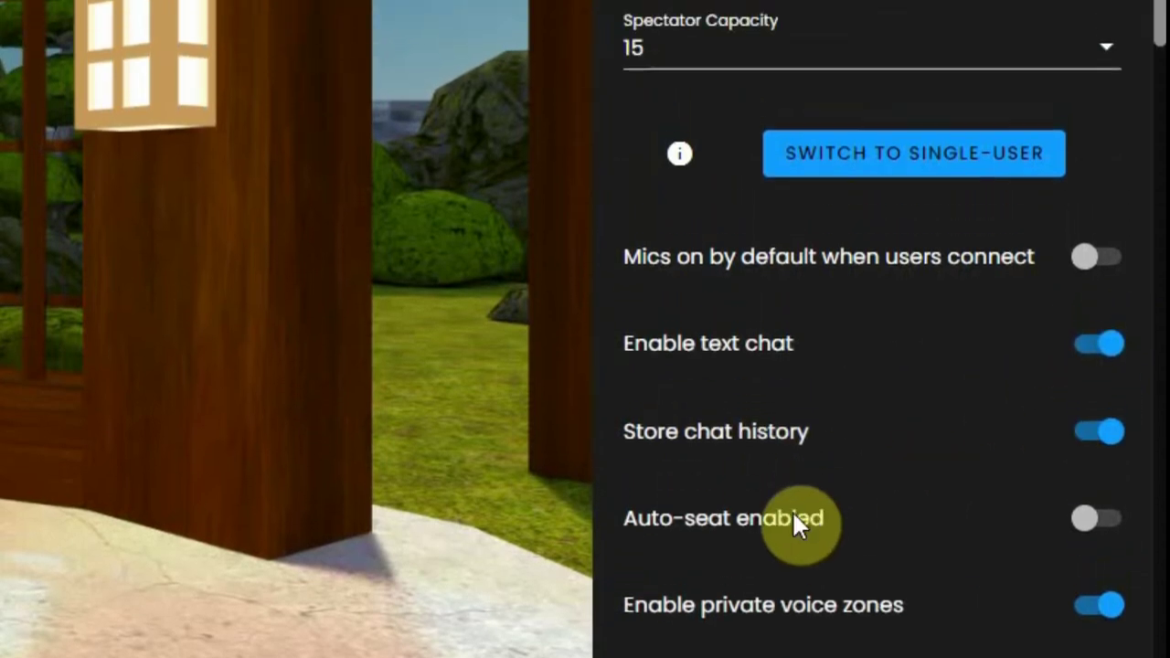
Switch private voice zones off and back on, leaving them enabled.
scroll(826, 515, down, 3)
scroll(809, 512, down, 3)
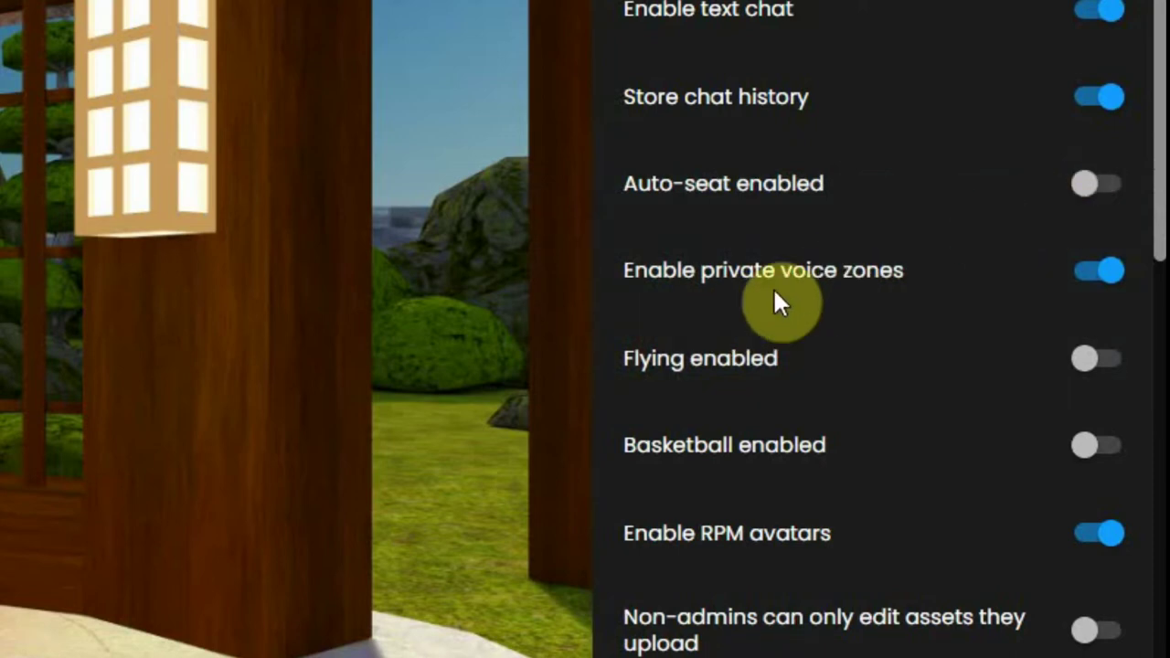
click(1094, 285)
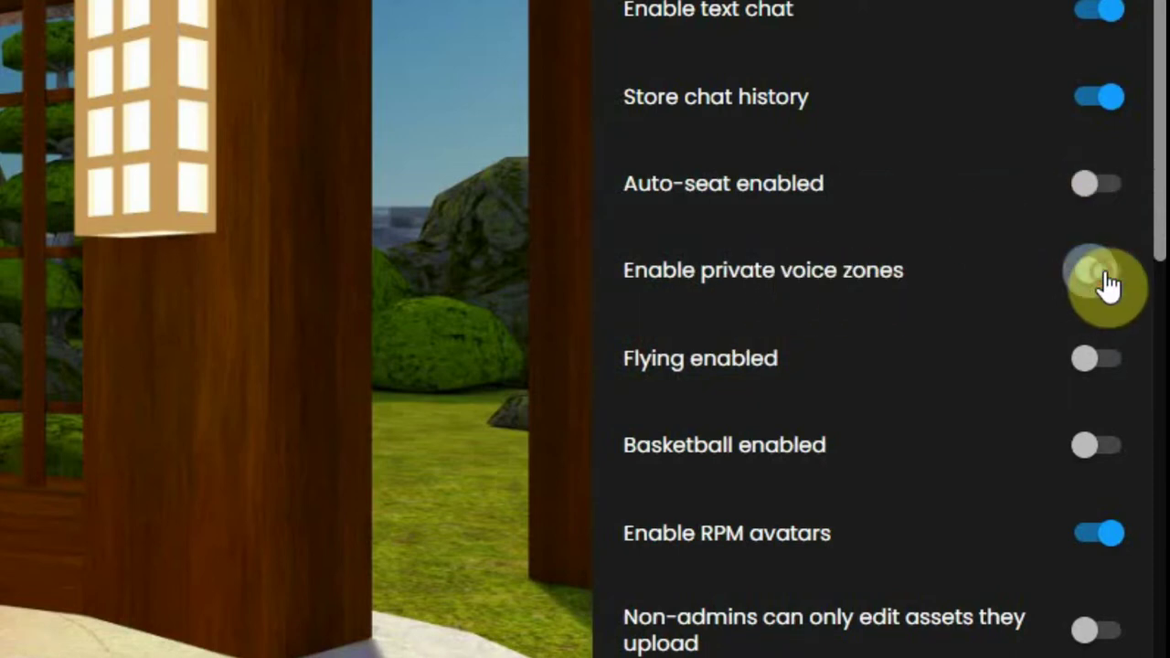
click(1104, 285)
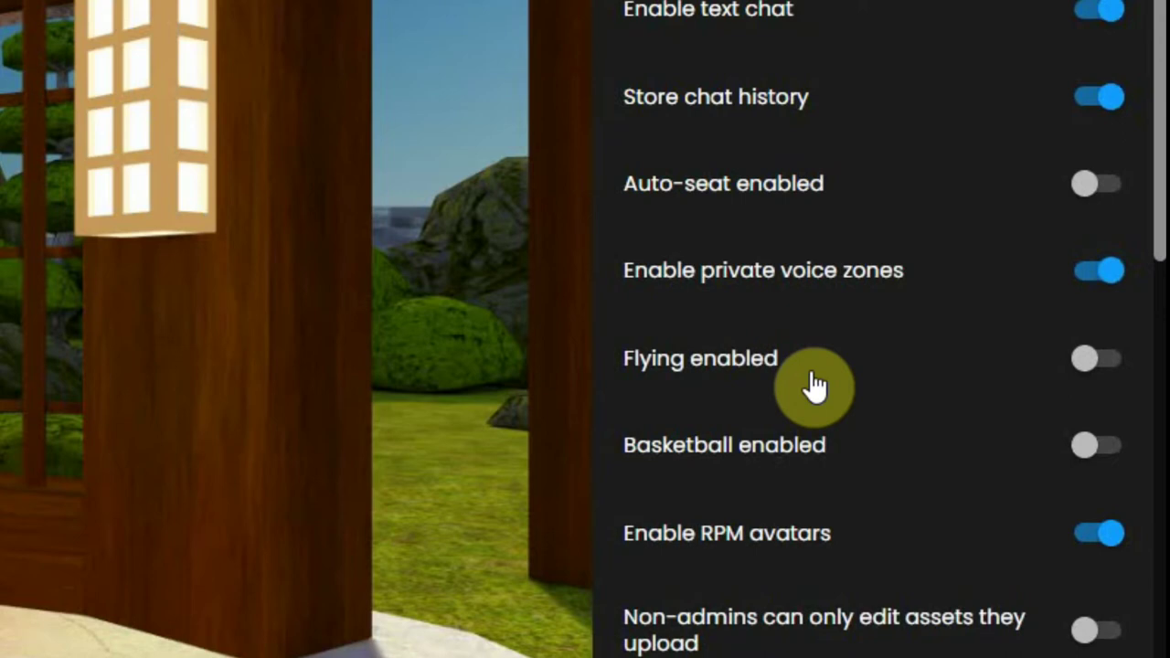
scroll(810, 380, down, 1)
mouse_move(724, 358)
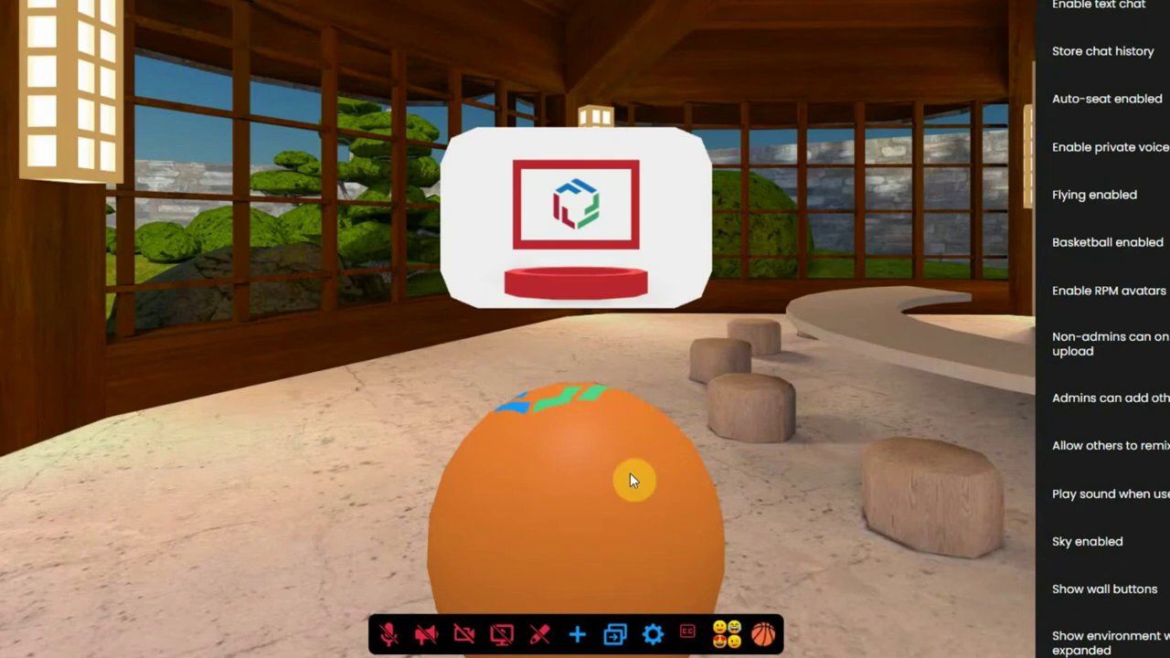
Throw the basketball at the wall hoop three times.
click(580, 439)
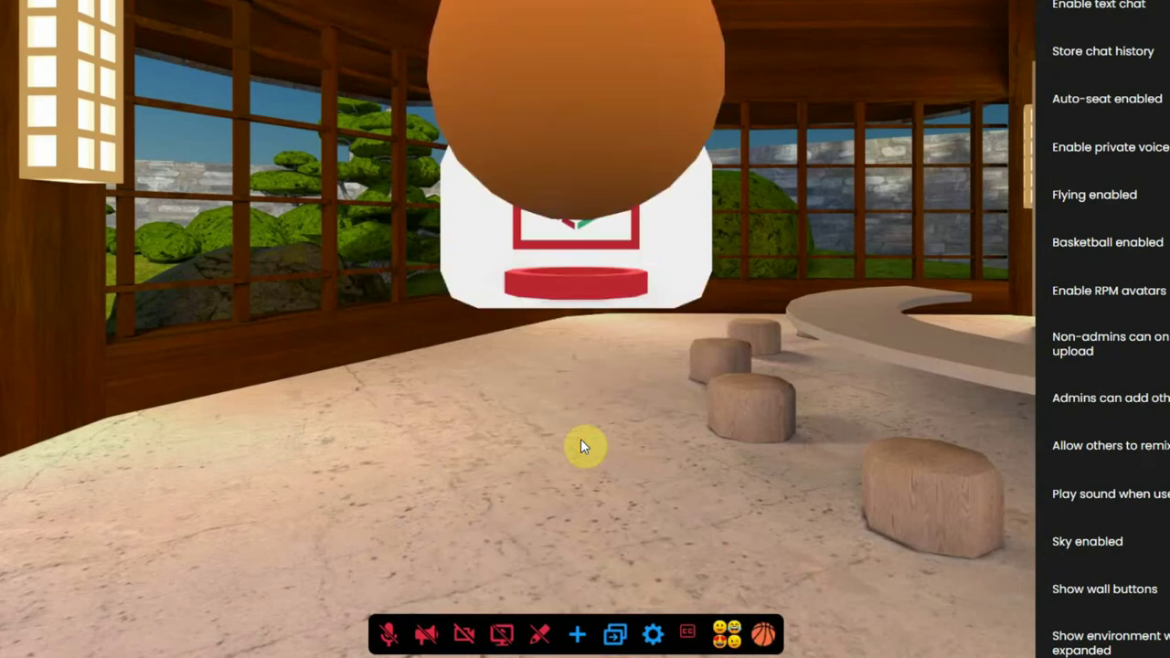
click(574, 474)
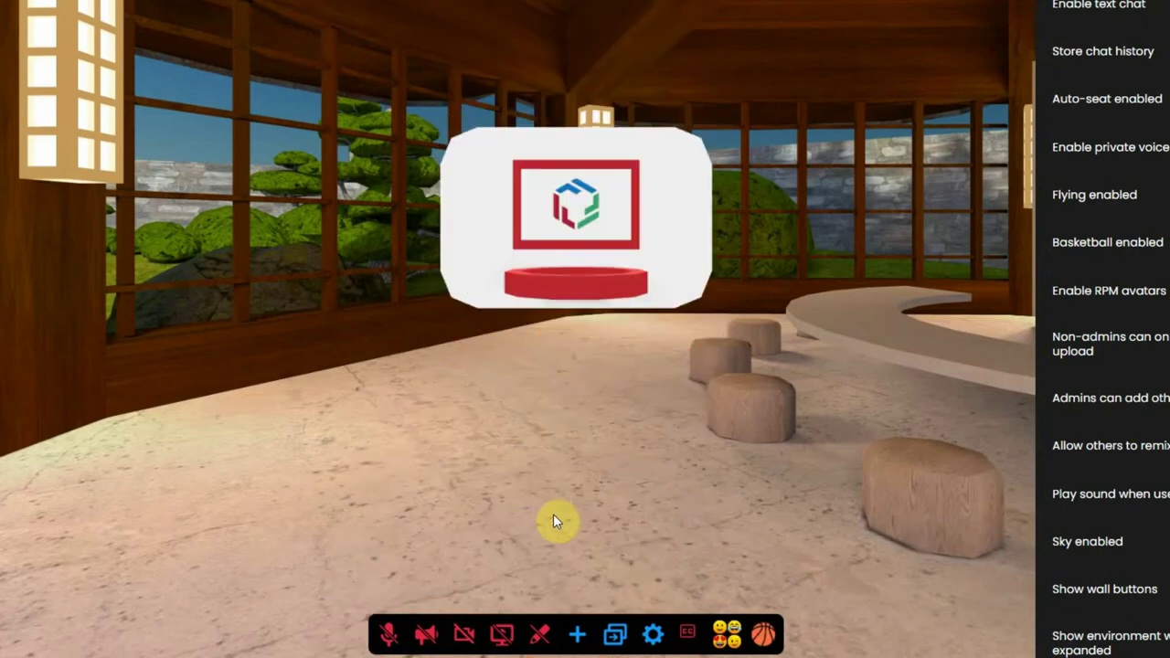
click(573, 401)
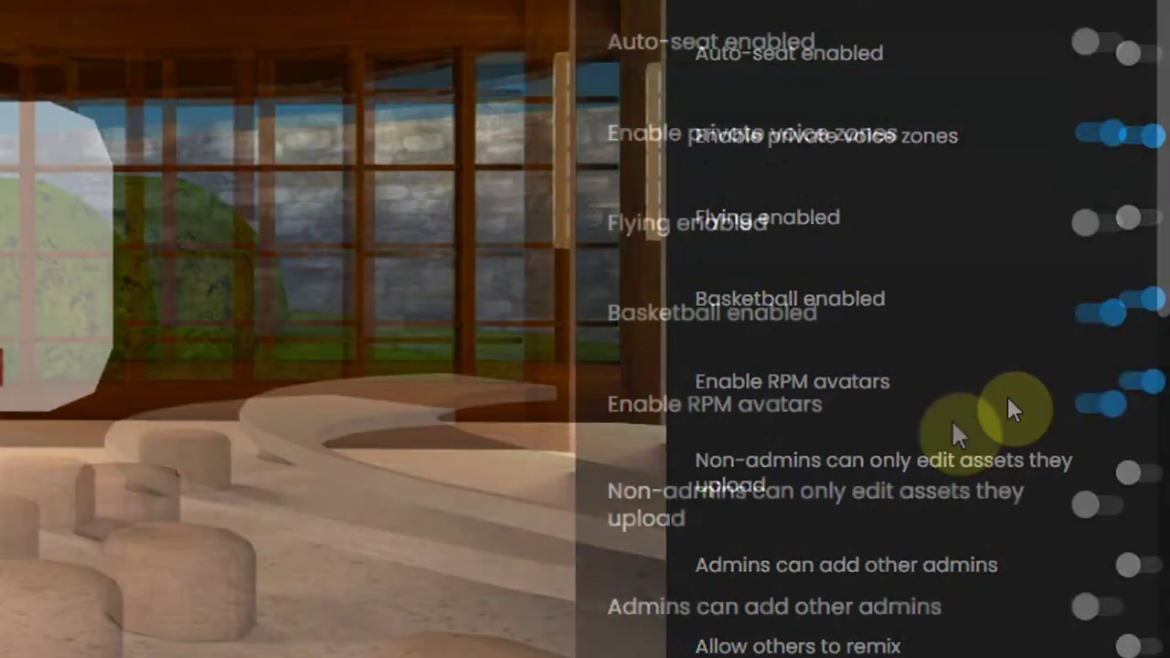
Show the tooltip for 'Non-admins can only edit assets they upload', which stays off.
mouse_move(933, 389)
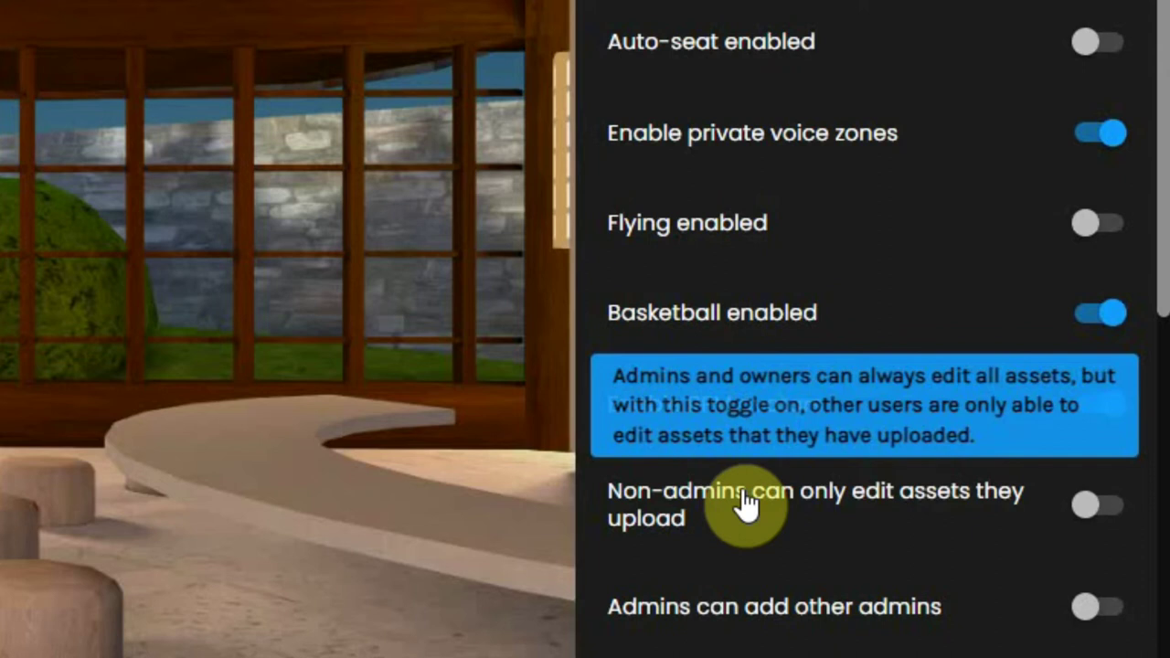
scroll(745, 503, down, 2)
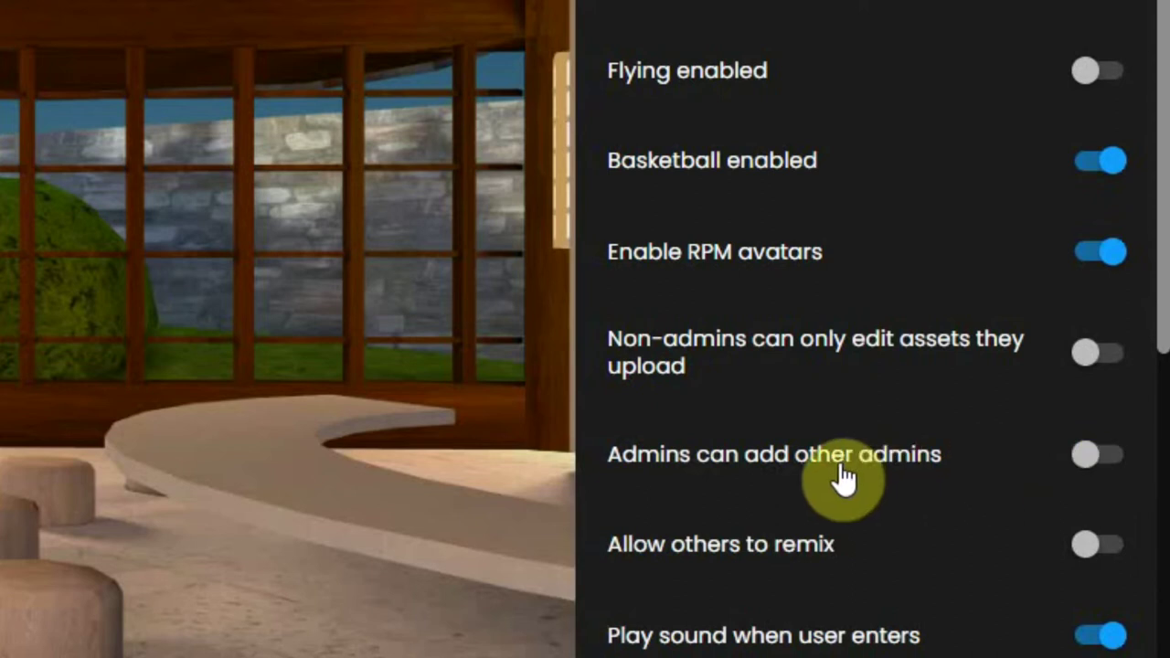
scroll(843, 477, down, 2)
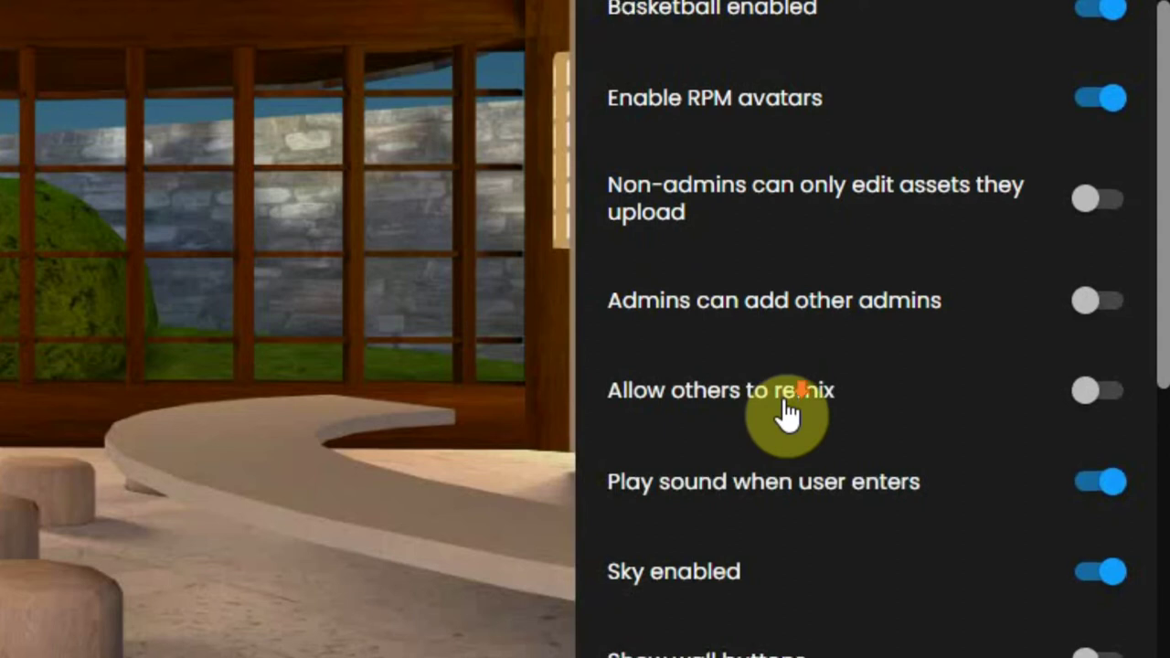
scroll(779, 411, down, 2)
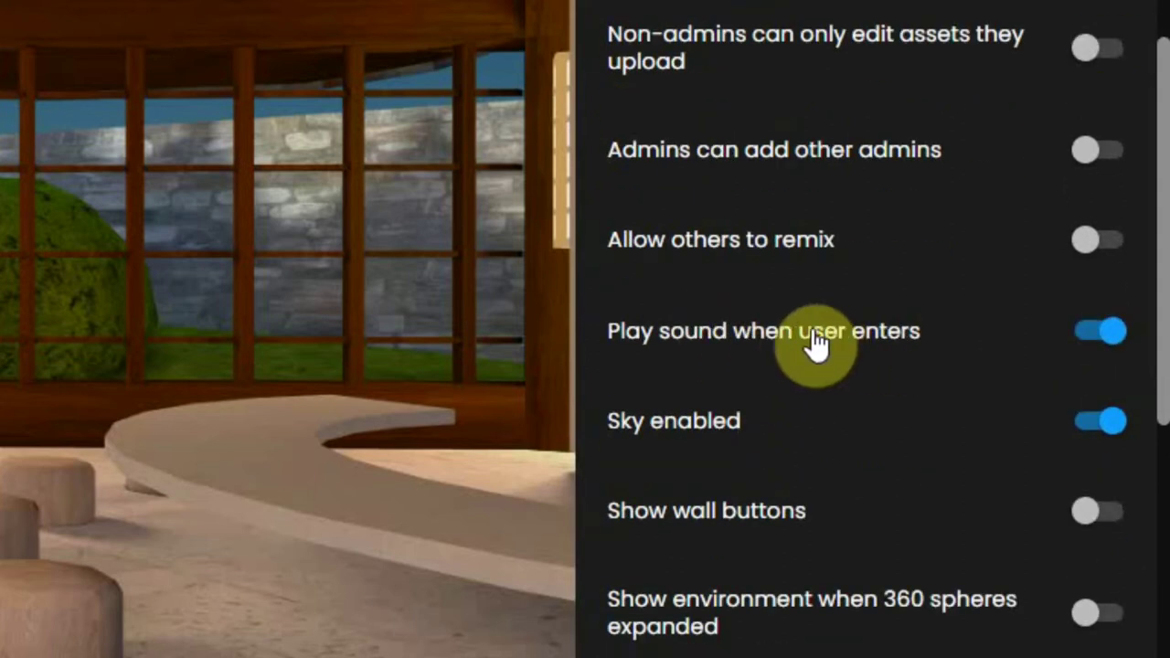
click(1100, 346)
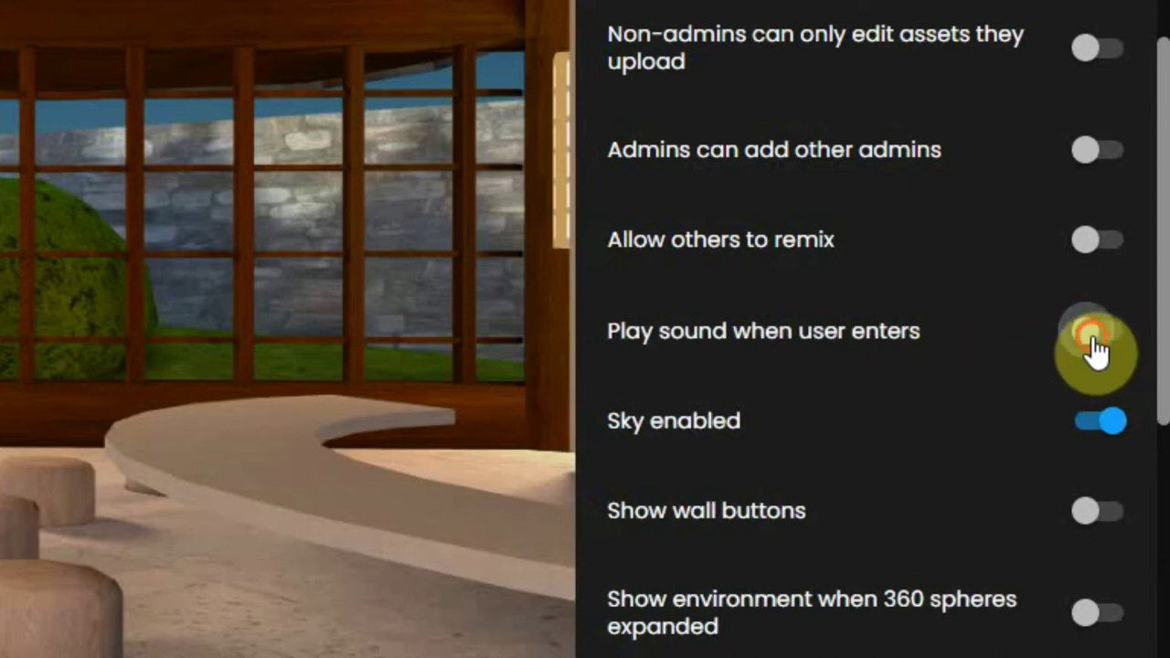
click(1095, 346)
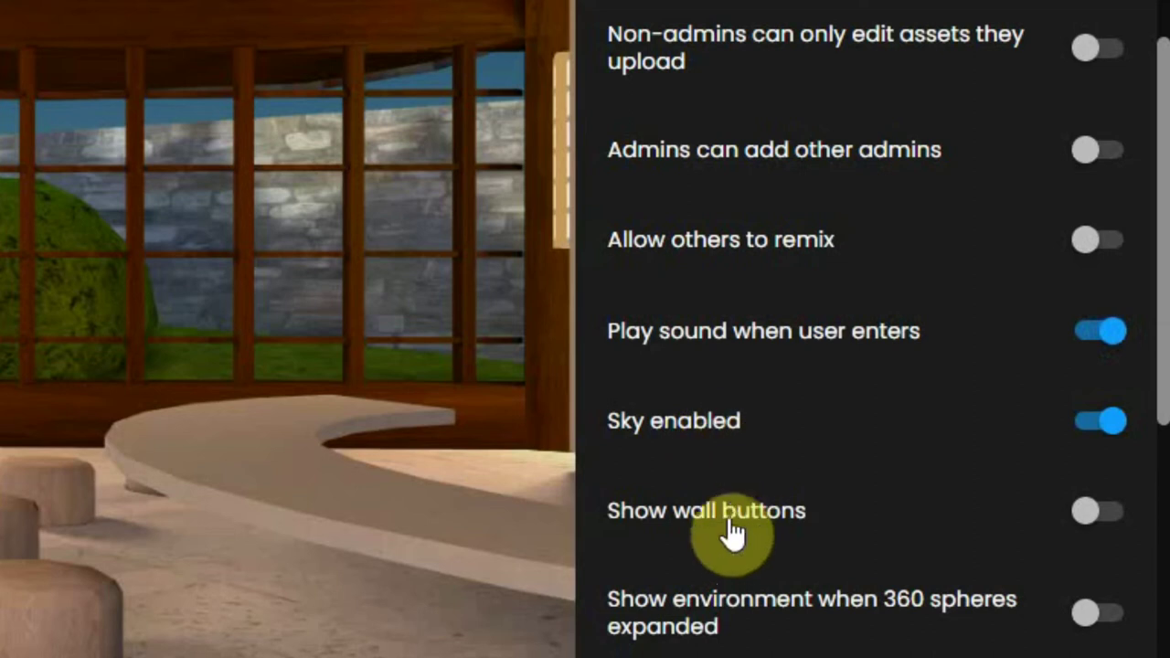
drag(128, 443, 515, 399)
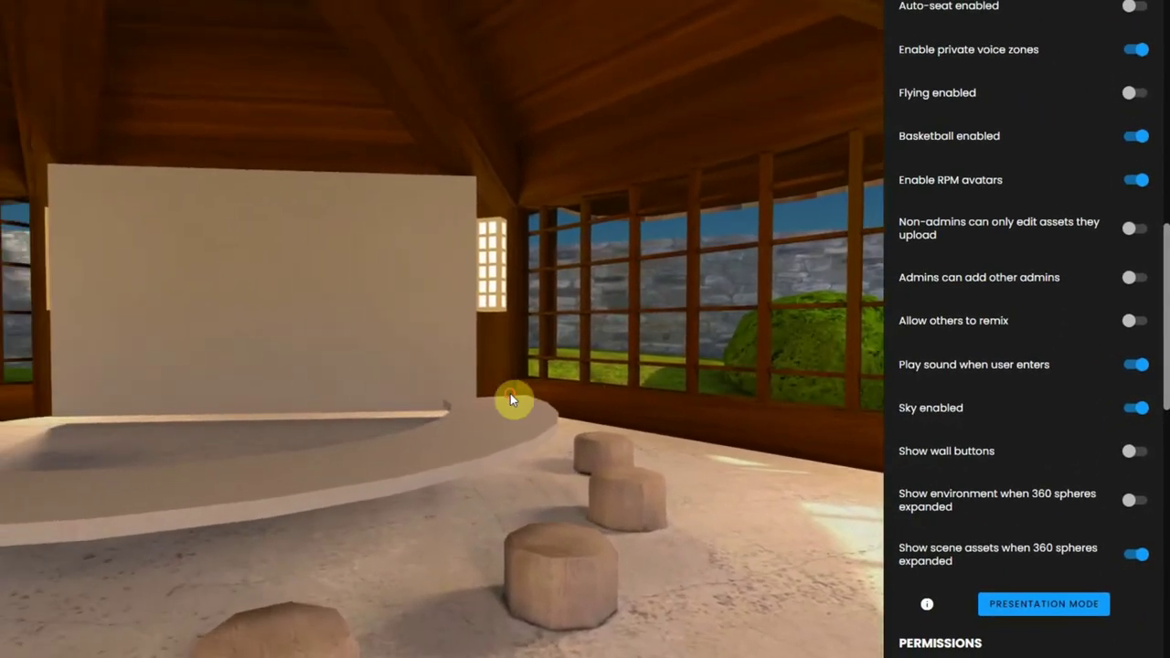
Enable 'Show wall buttons', add a Streaming Screen to the wall, then clear the wall.
click(1130, 457)
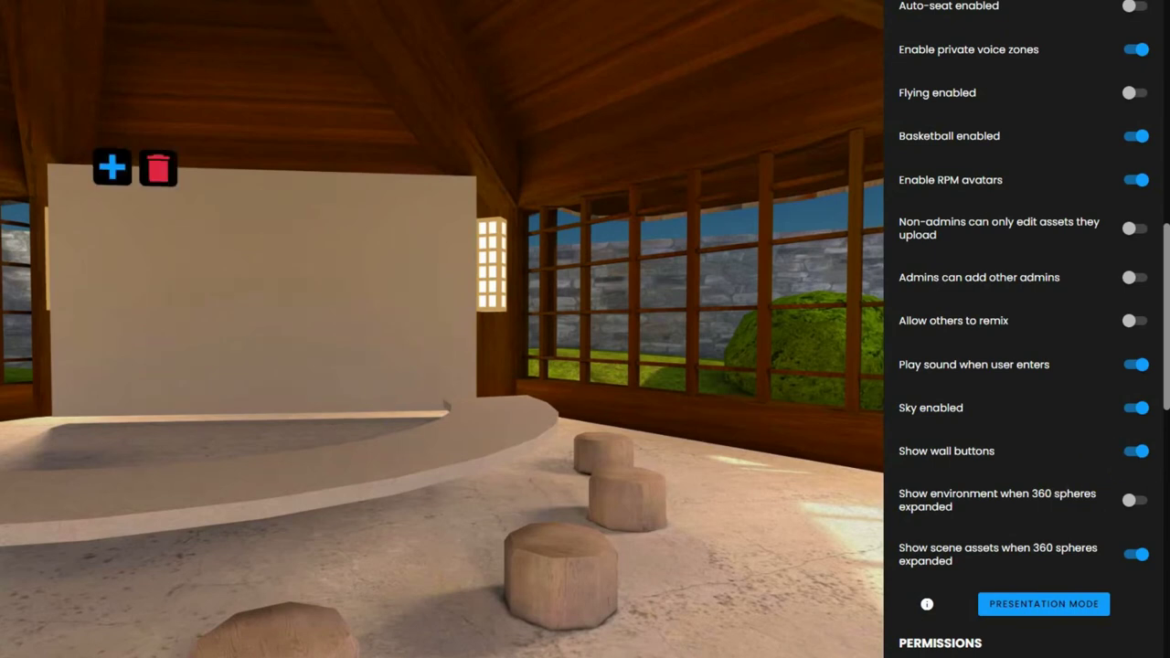
click(110, 174)
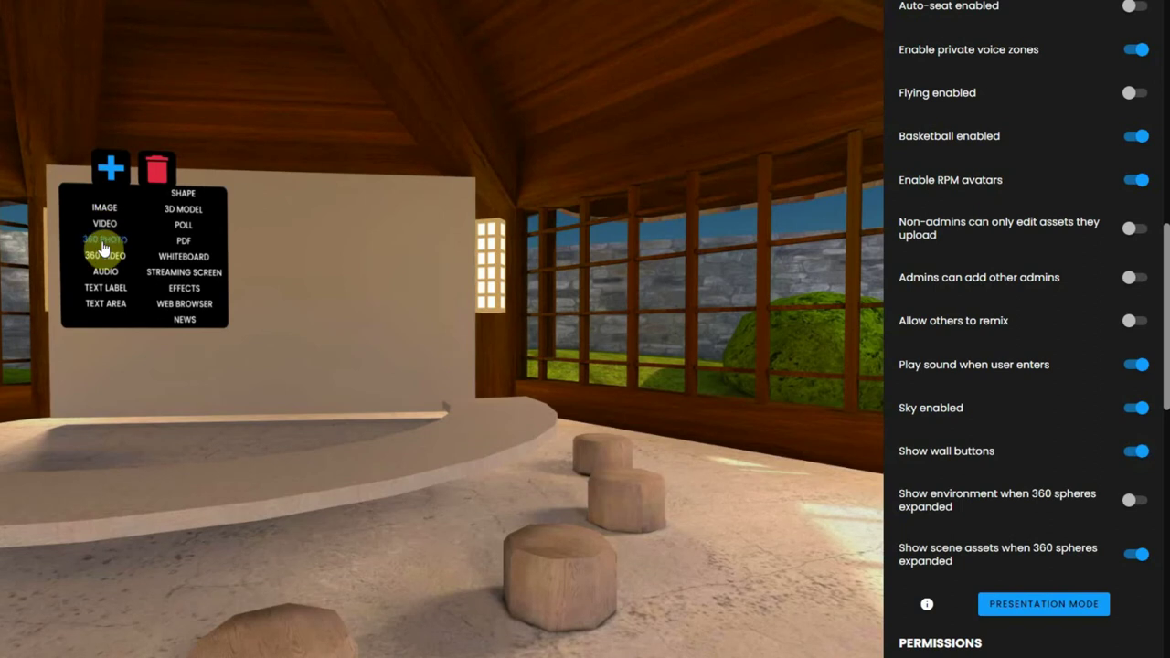
click(184, 274)
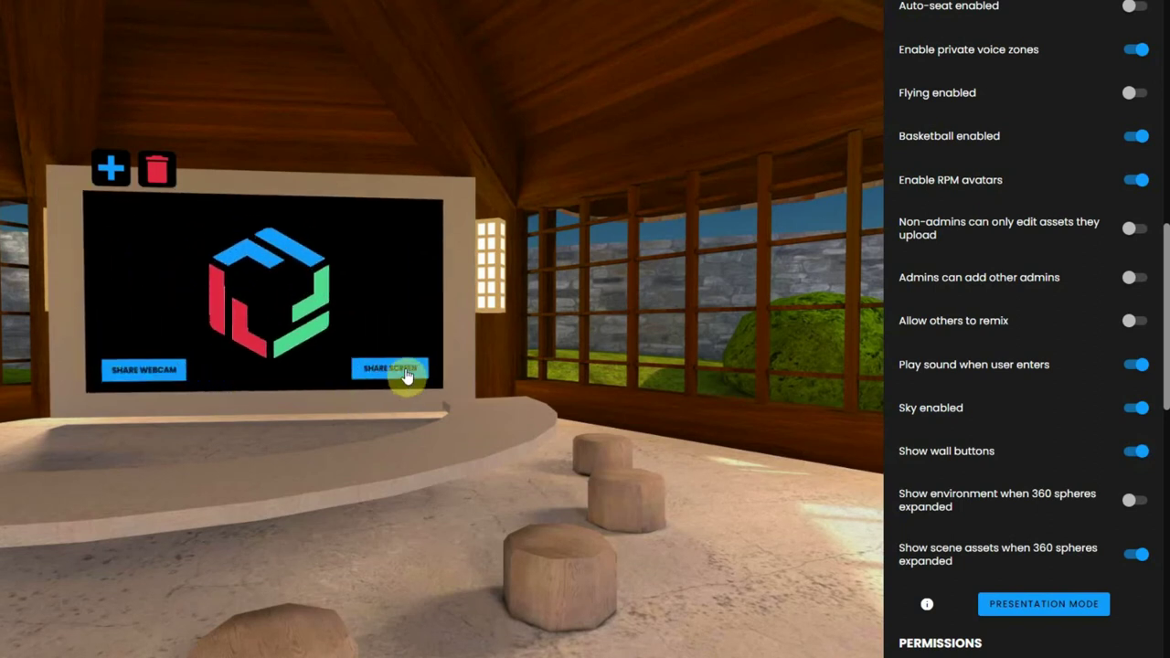
click(166, 174)
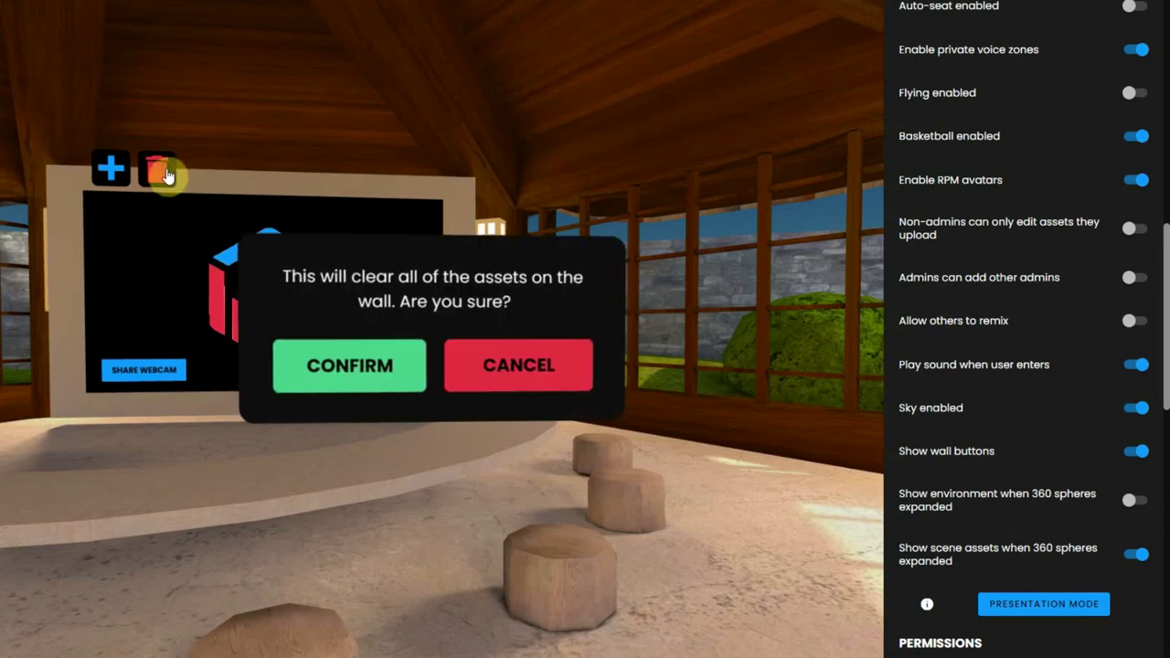
click(307, 341)
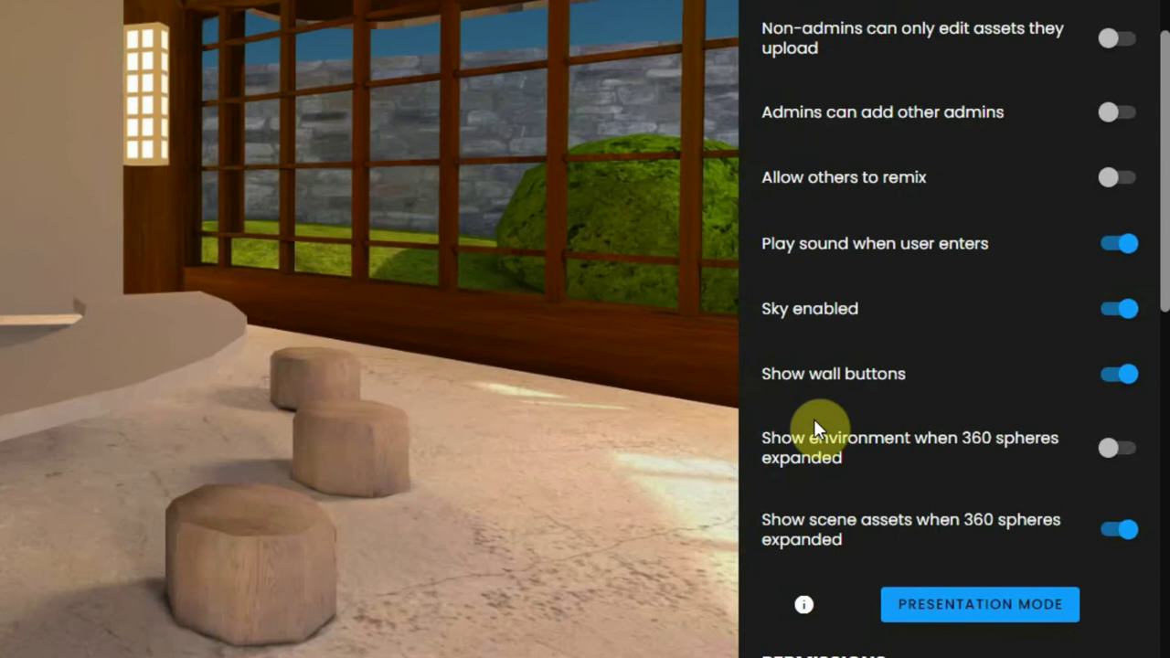
Scroll past Permissions and Performance Rating, then back up to the entry notification options.
scroll(677, 388, down, 4)
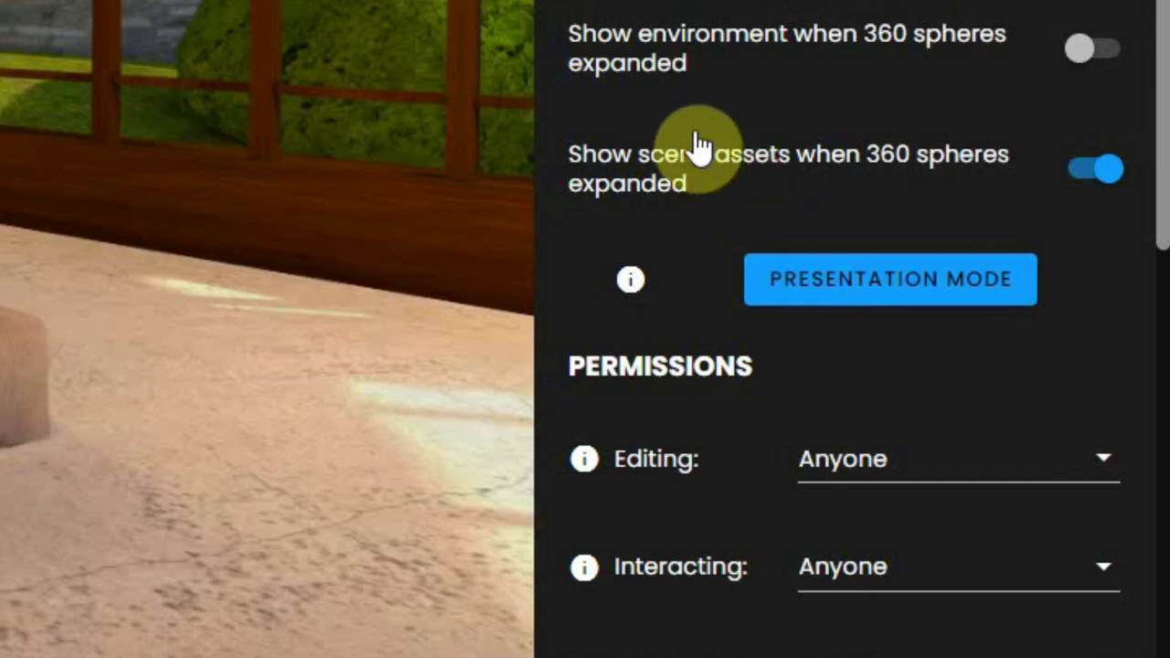
scroll(640, 293, down, 4)
scroll(650, 232, down, 18)
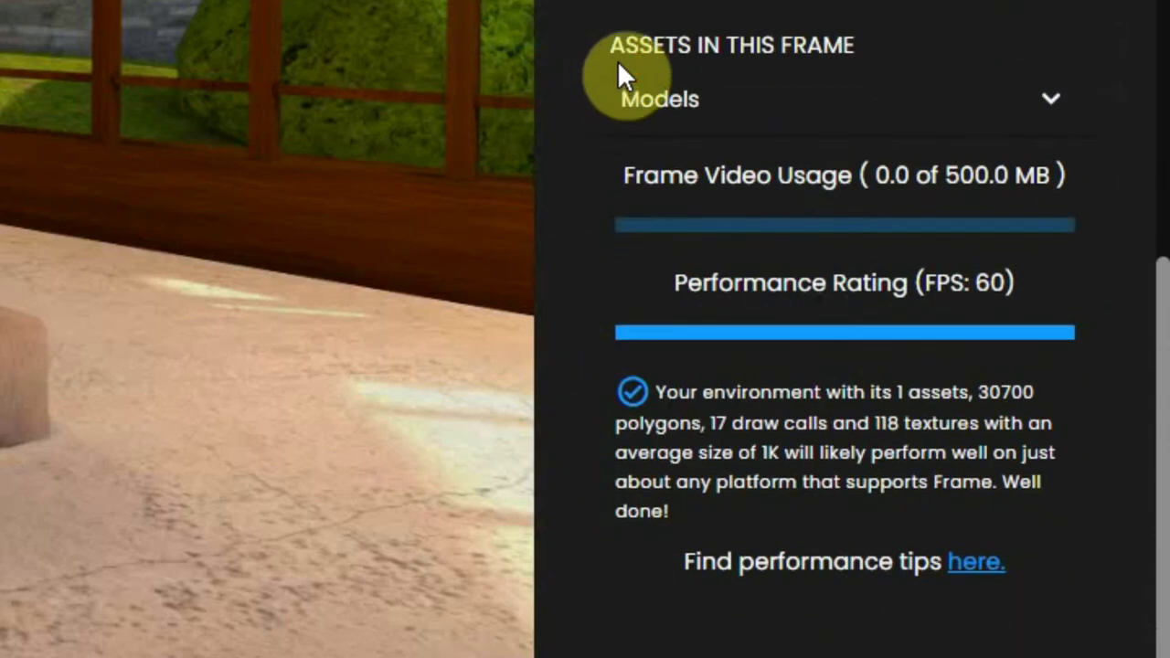
scroll(619, 137, up, 5)
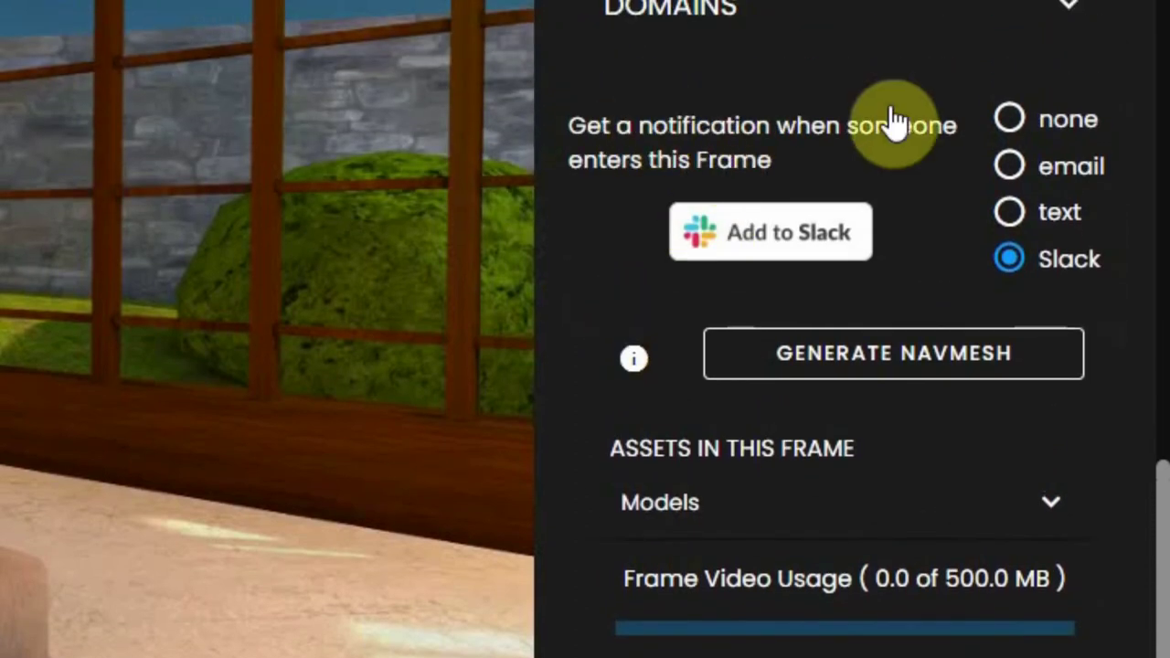
Try text entry notifications with the Number field, then set entry notifications back to none.
click(1011, 120)
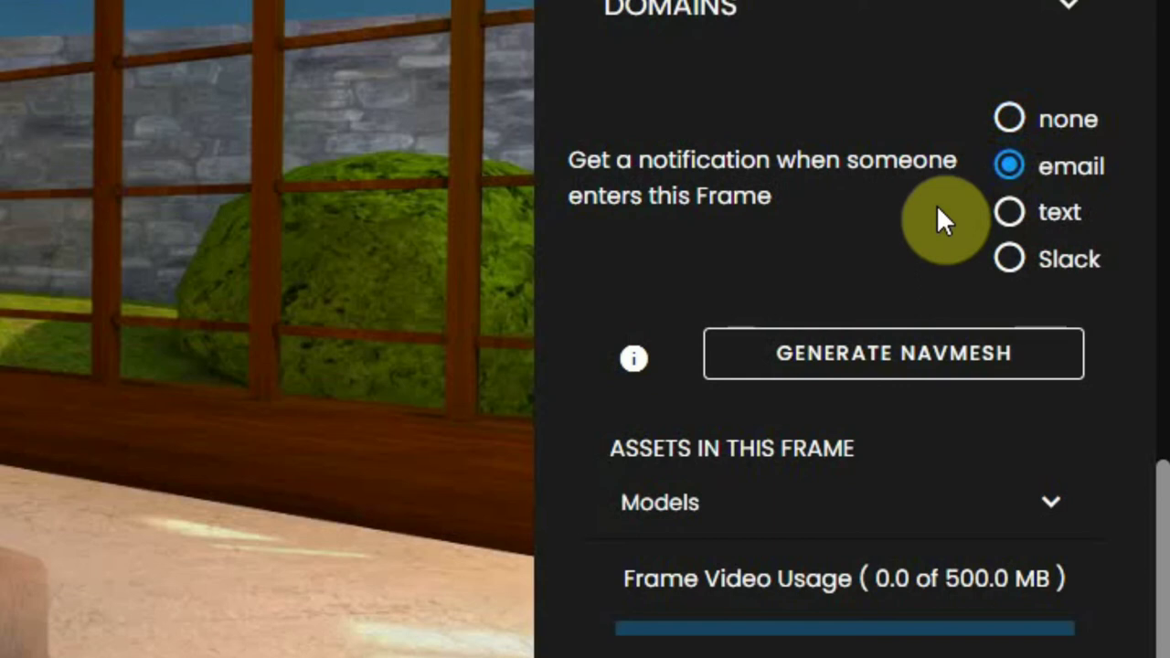
click(1009, 214)
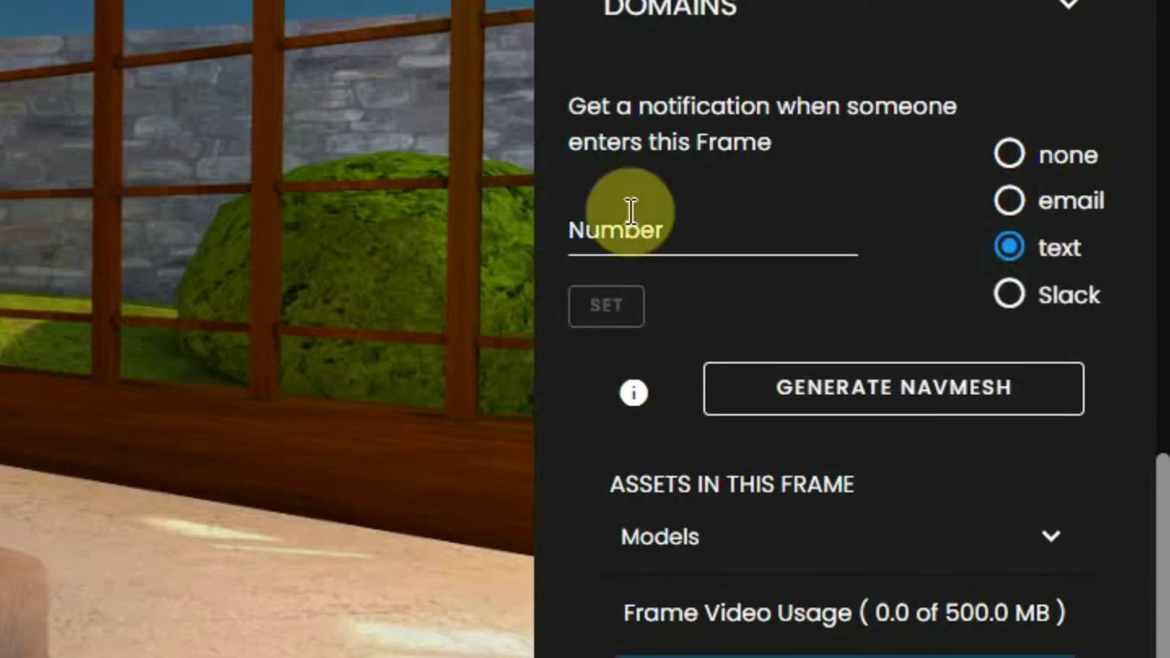
click(732, 229)
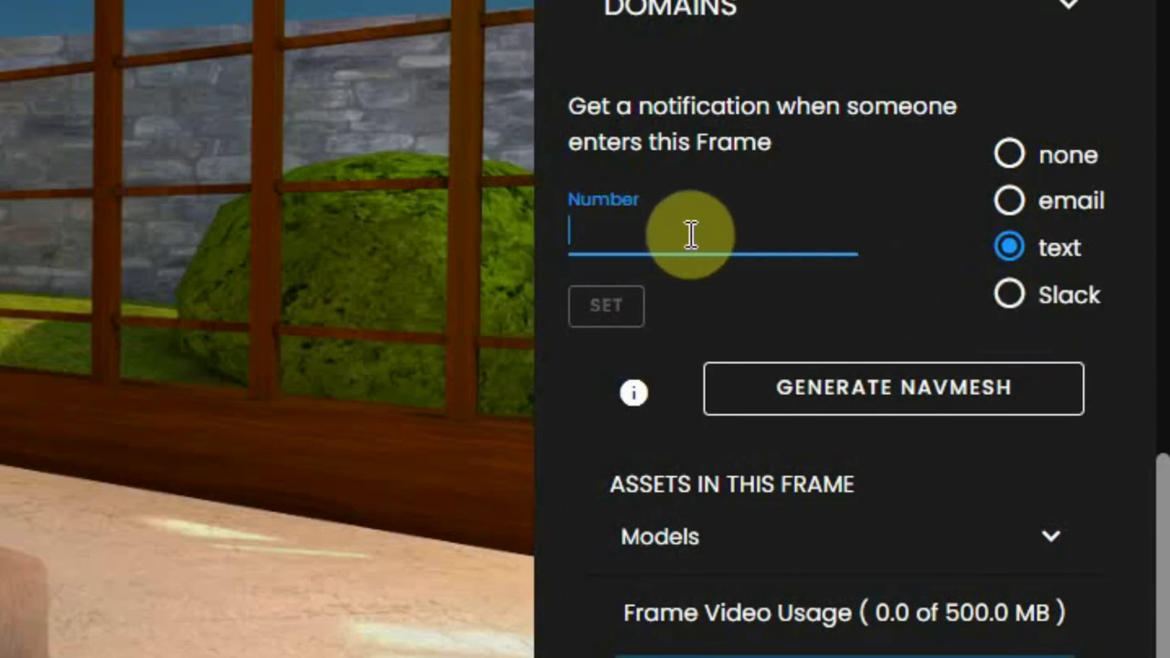
click(1011, 156)
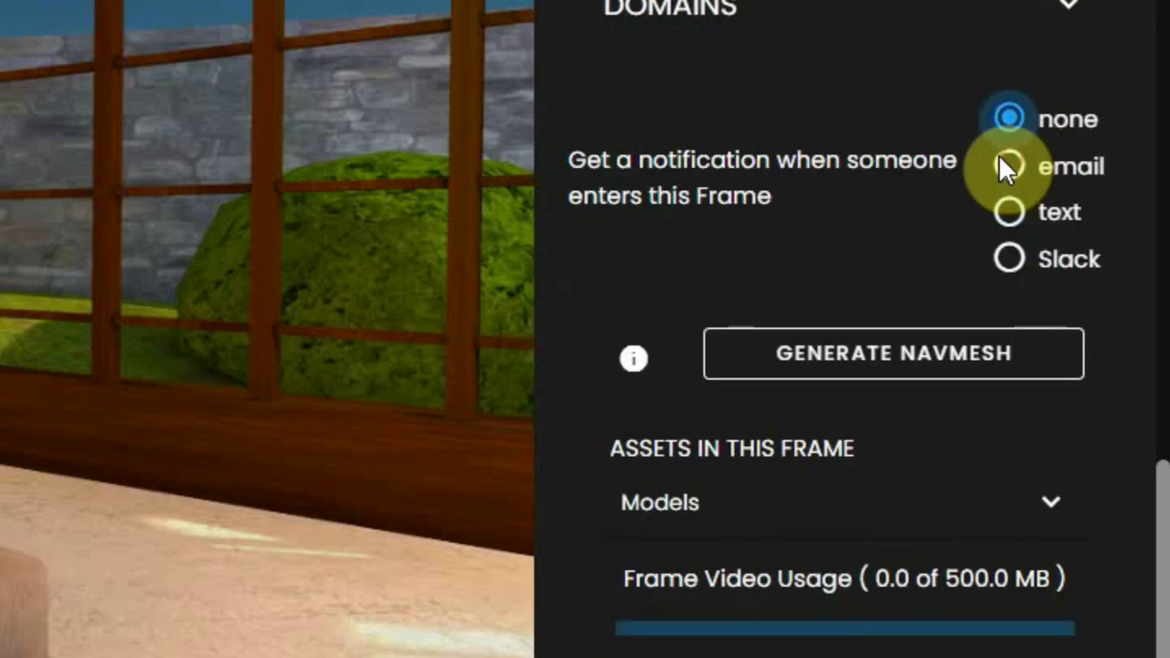
scroll(914, 288, down, 2)
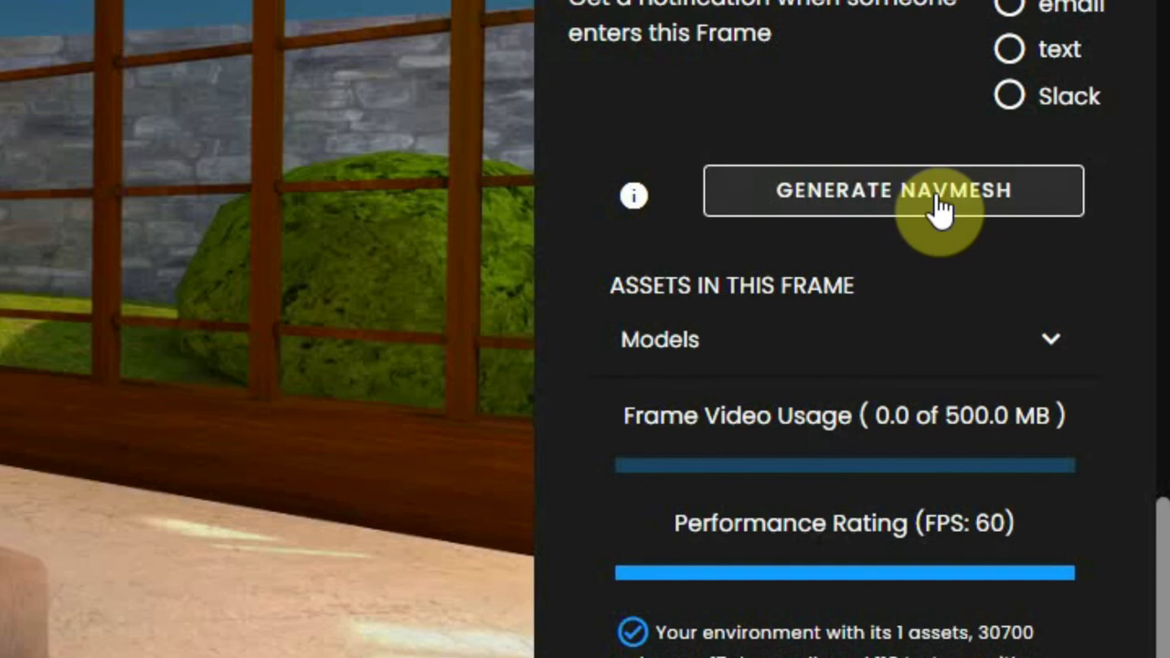
Scroll down to Description and DELETE FRAME, then place the cursor in the Description field.
scroll(940, 209, down, 4)
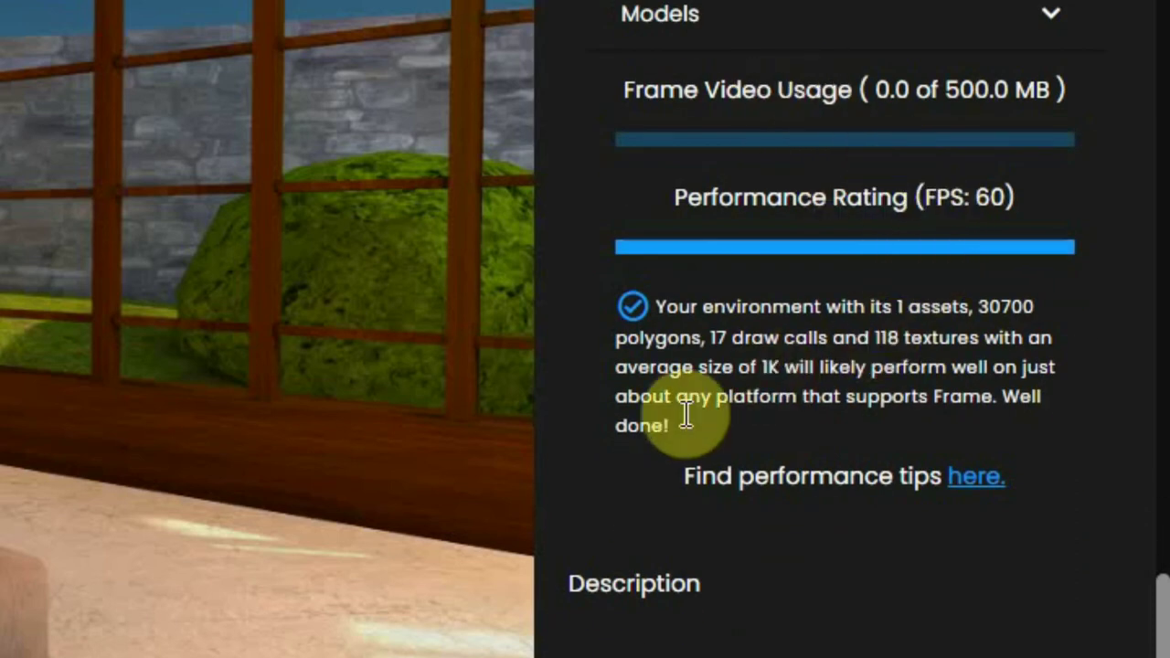
scroll(839, 483, down, 4)
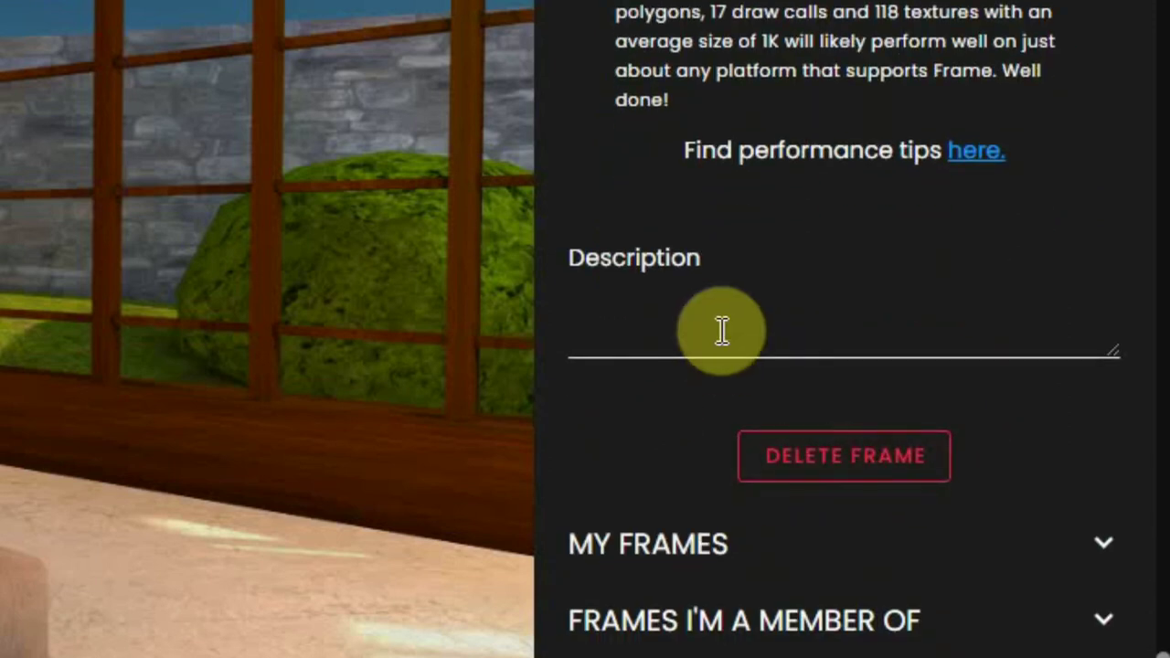
click(722, 330)
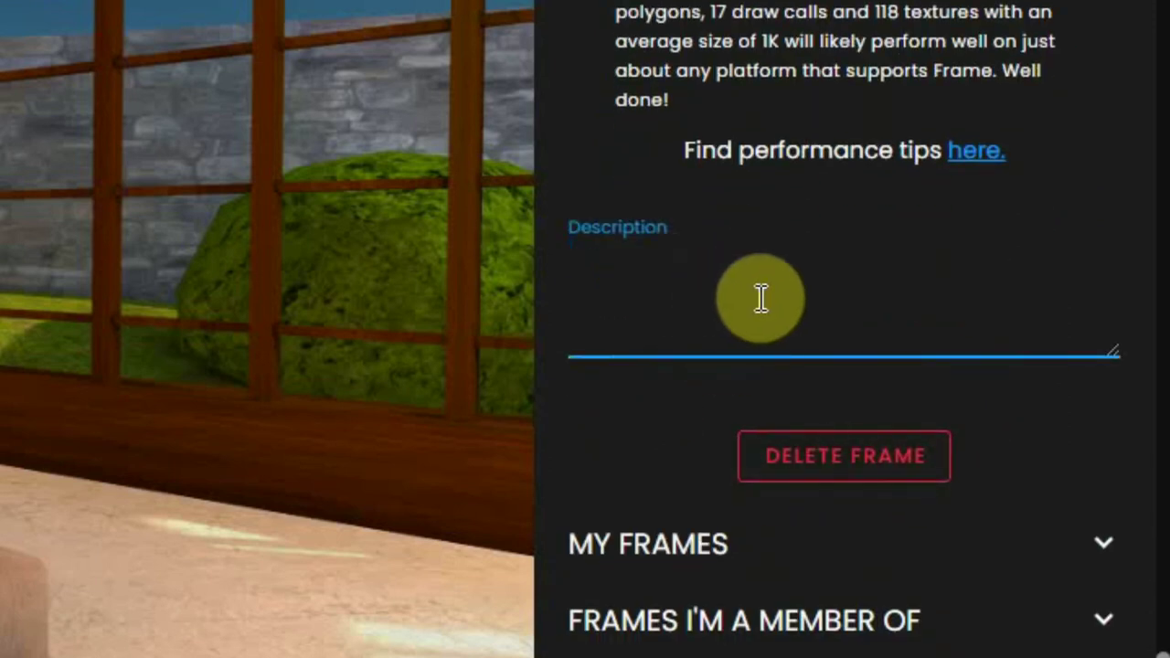